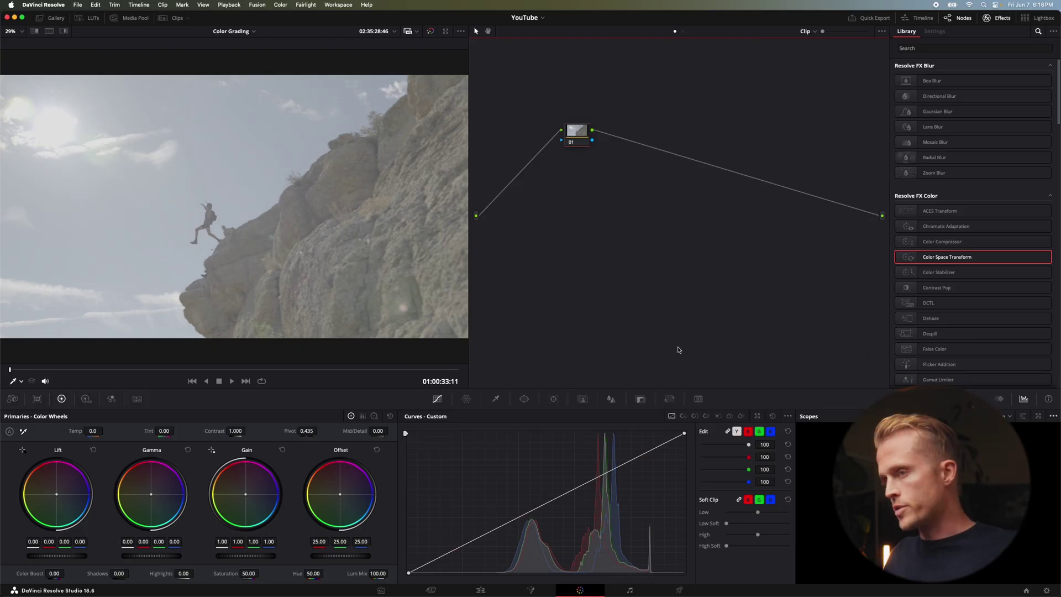
Drag Resolve FX Color Space Transform from the Effects Library onto node 01
left_click_drag(943, 257, 577, 135)
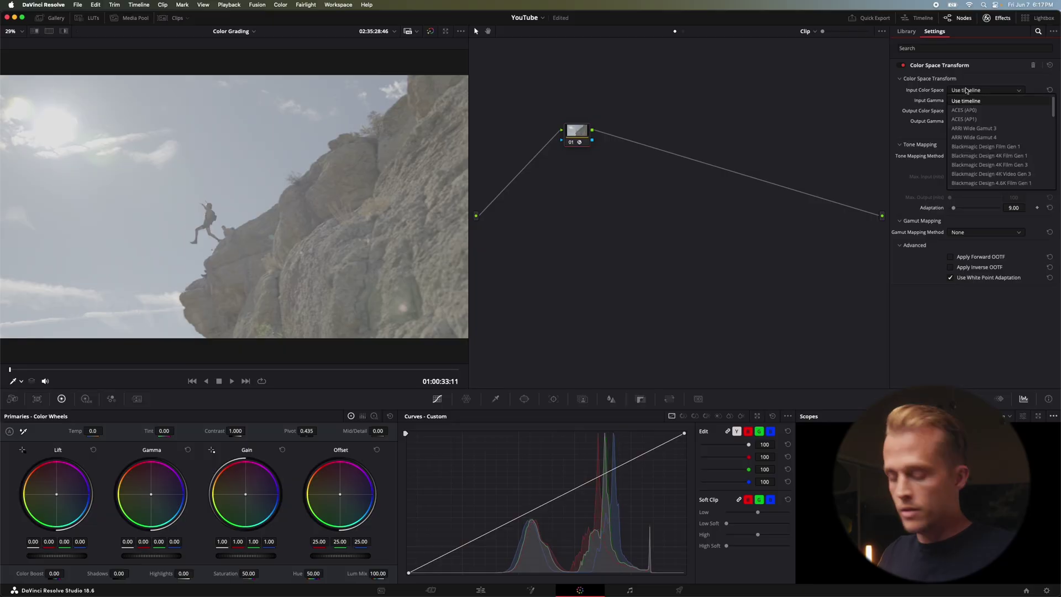
Set the CST from Panasonic V-Gamut/V-Log to DaVinci Wide Gamut/Intermediate, then add serial node 02
scroll(989, 144, "down", 10)
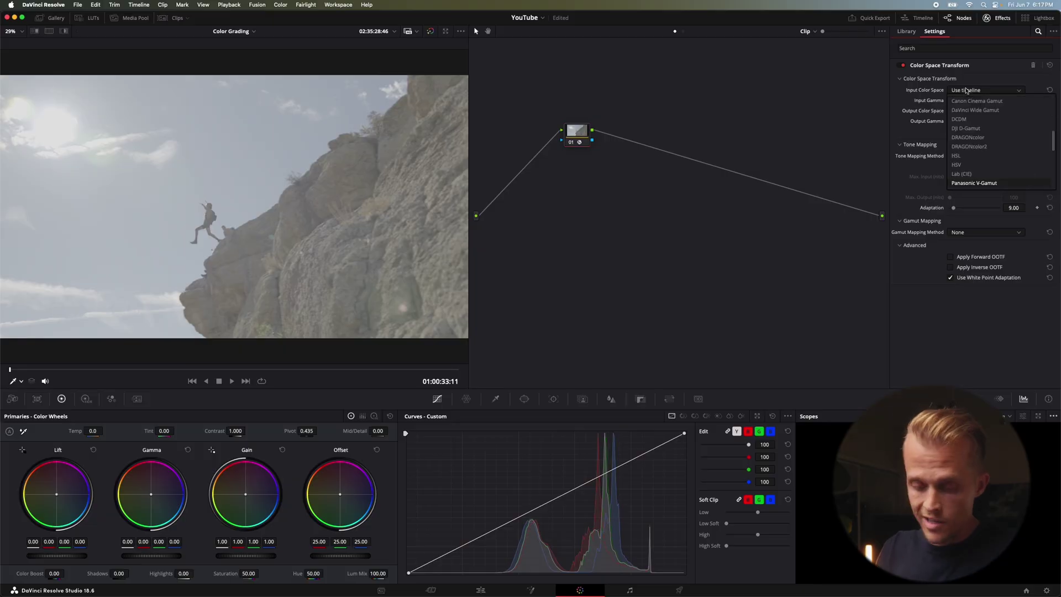
left_click(976, 138)
left_click(969, 100)
key("p")
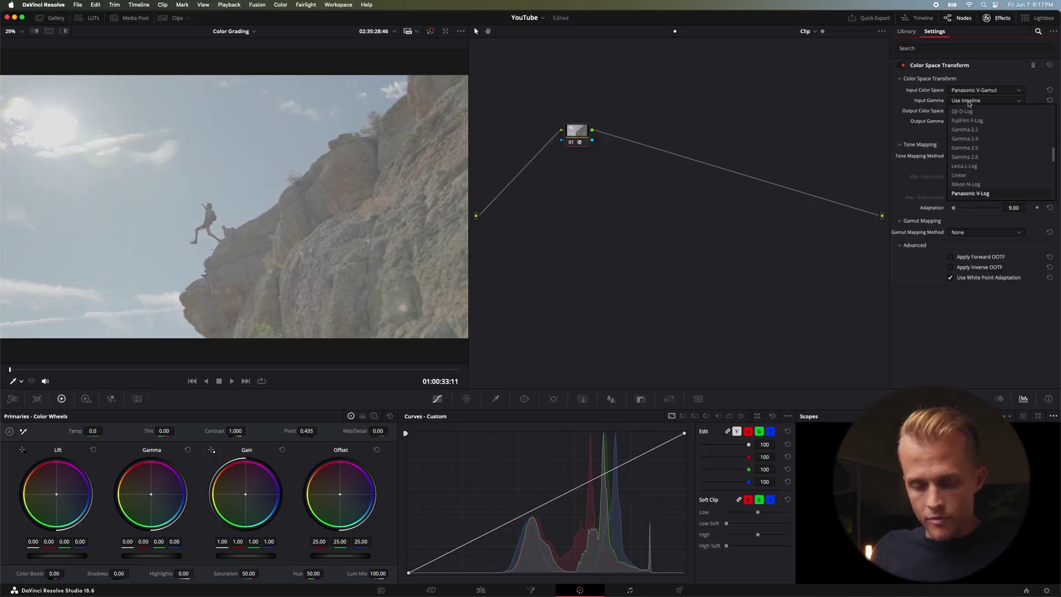
key("Return")
left_click(974, 111)
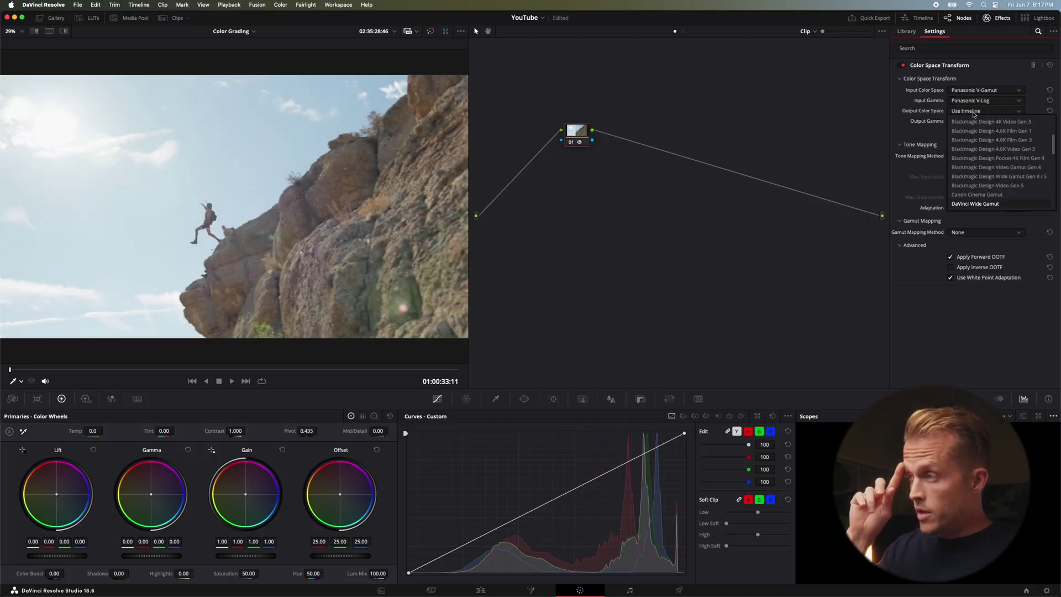
key("Return")
left_click(976, 122)
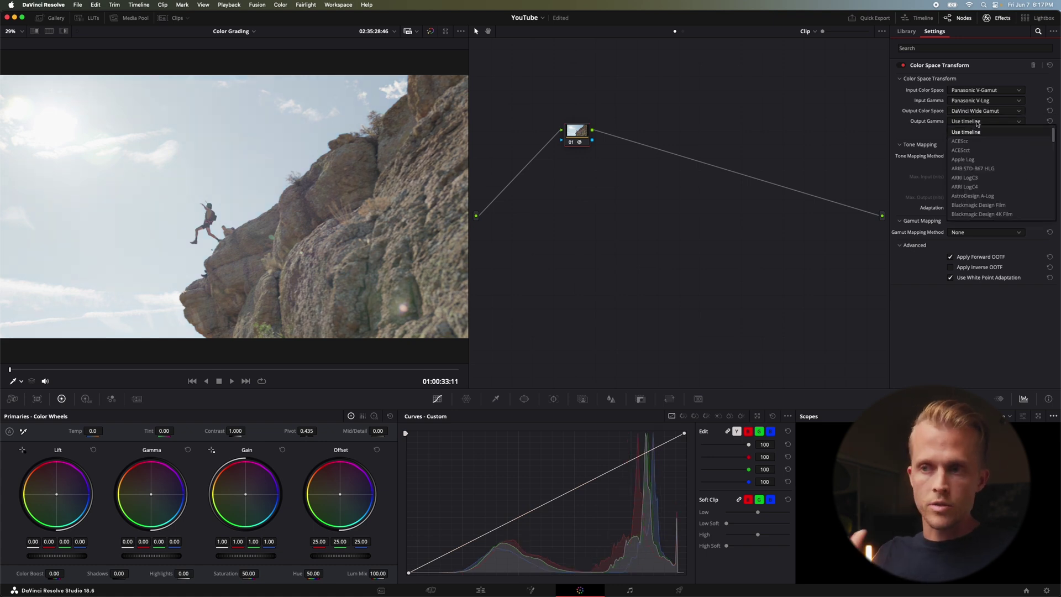
key("Return")
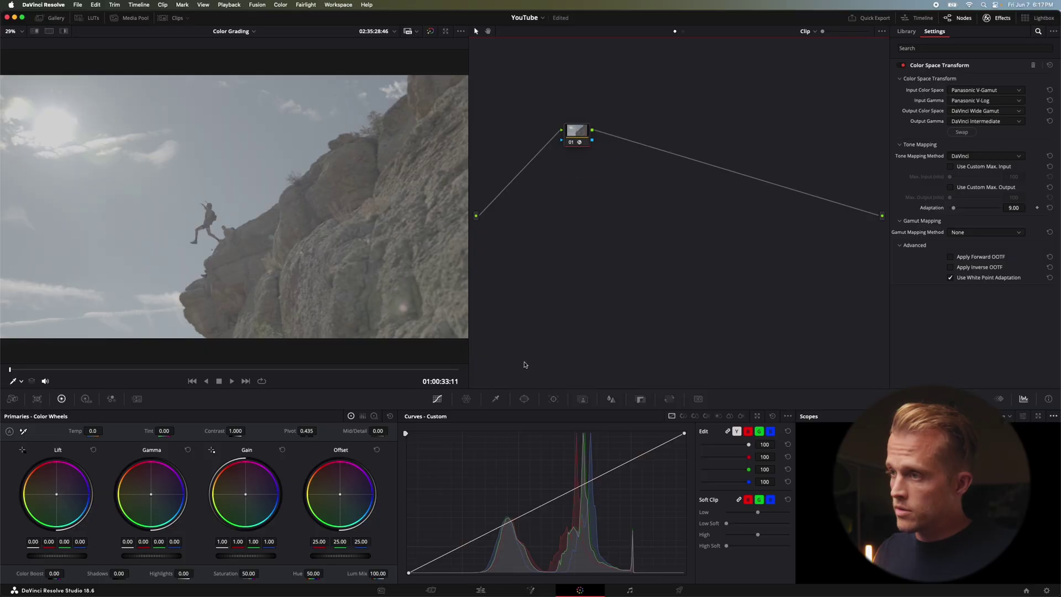
key("alt+s")
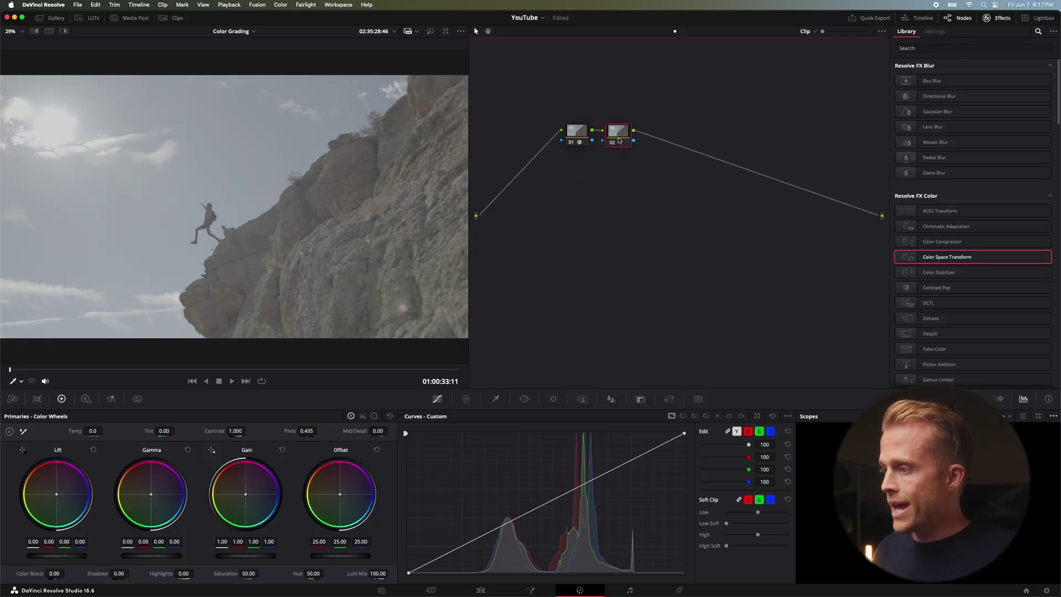
Move node 02 aside, swap its CST and output Rec.709 with Rec.709-A gamma
left_click_drag(617, 131, 805, 332)
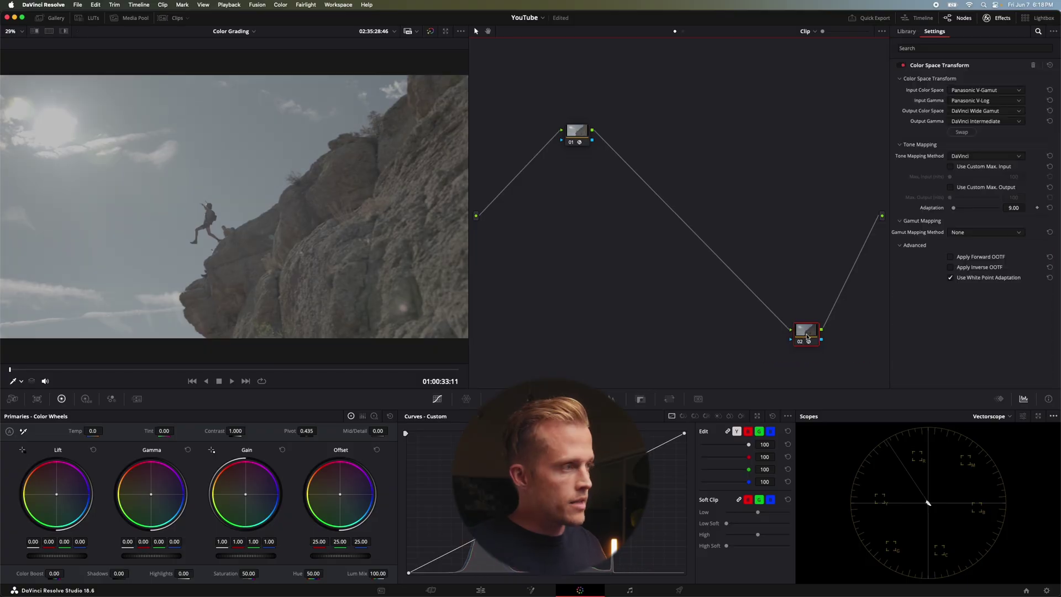
left_click(962, 132)
left_click(977, 113)
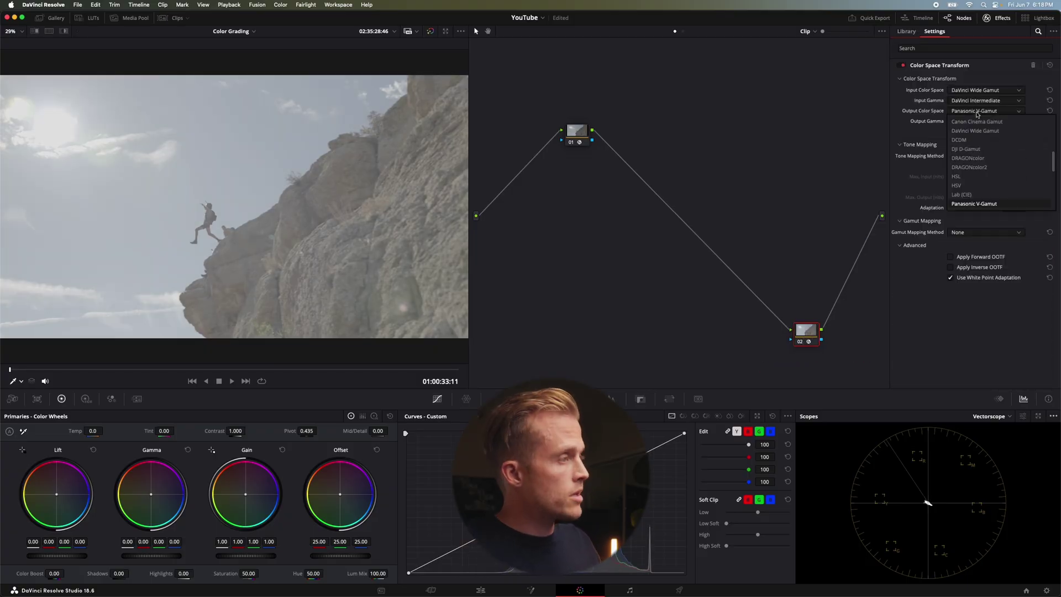
left_click(975, 203)
left_click(979, 122)
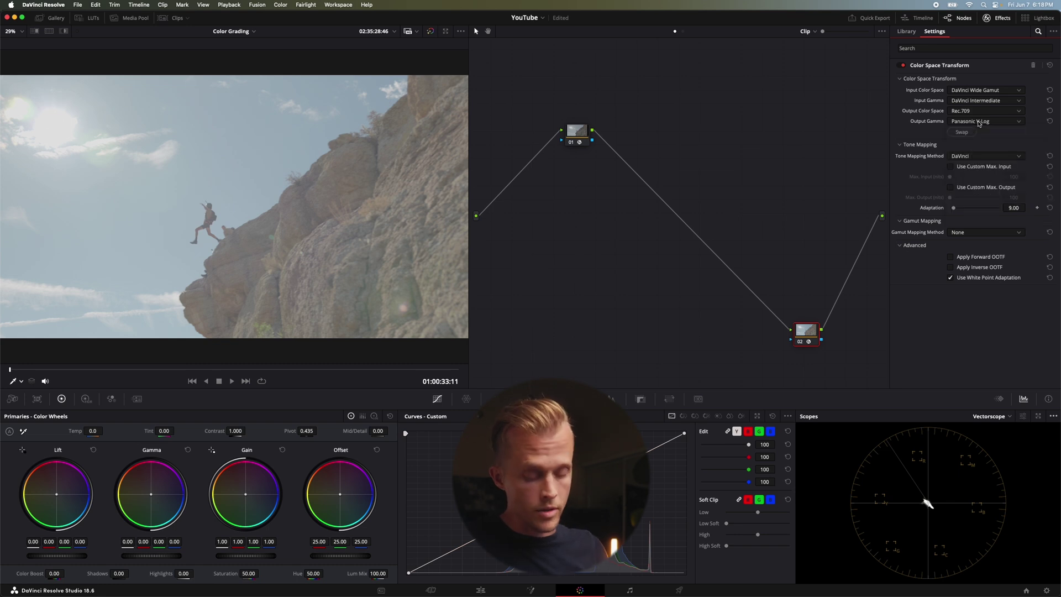
scroll(979, 122, "down", 6)
left_click(963, 213)
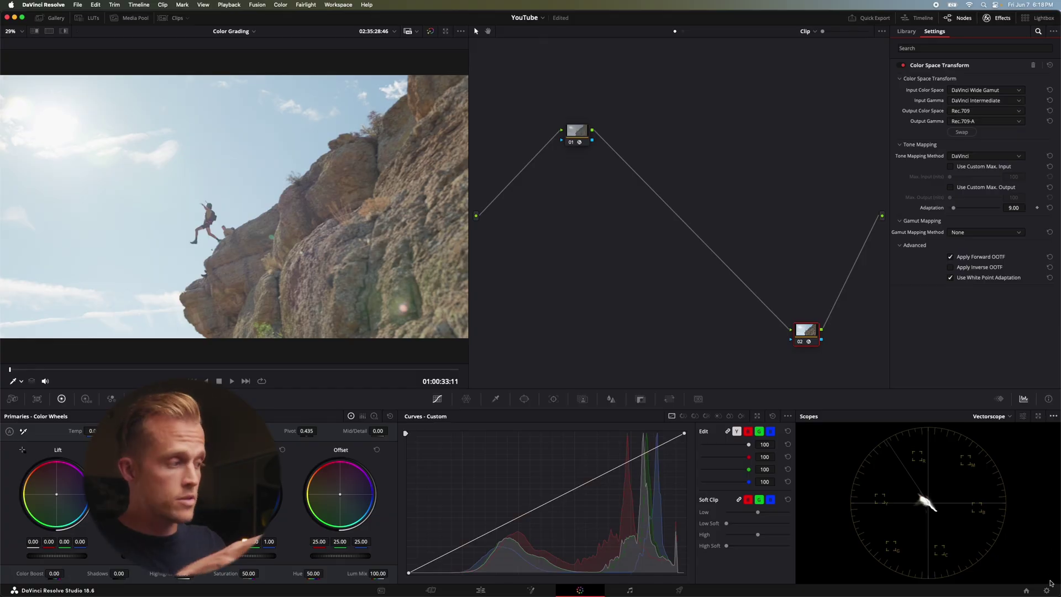
Check Color Management (DaVinci YRGB, Rec.709 Scene, Rec.709-A) unchanged, then move node 01 higher
left_click(1047, 591)
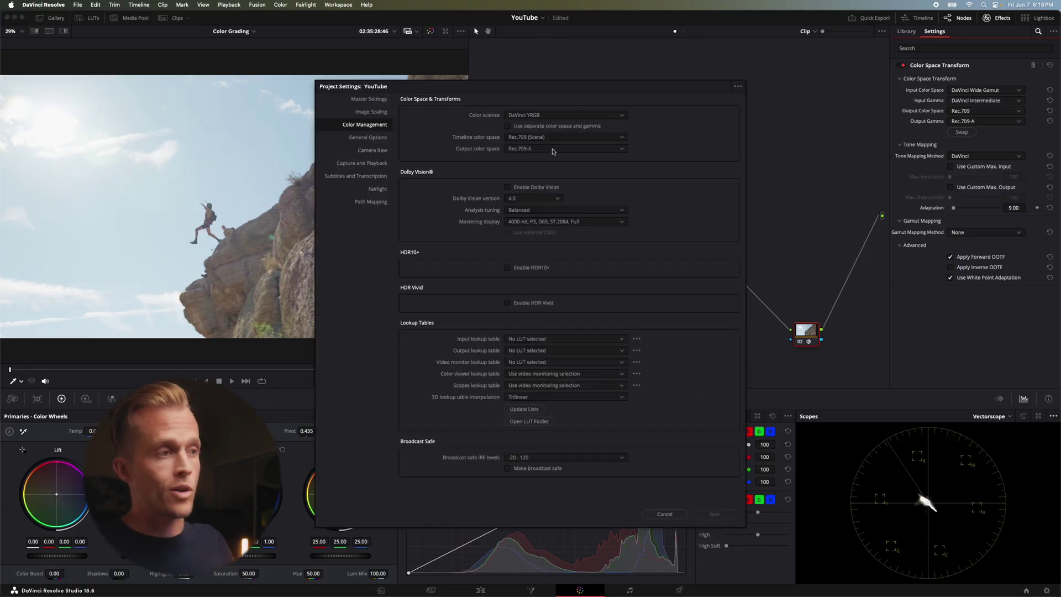
left_click(540, 116)
left_click(680, 119)
left_click(525, 138)
left_click(676, 143)
left_click(557, 149)
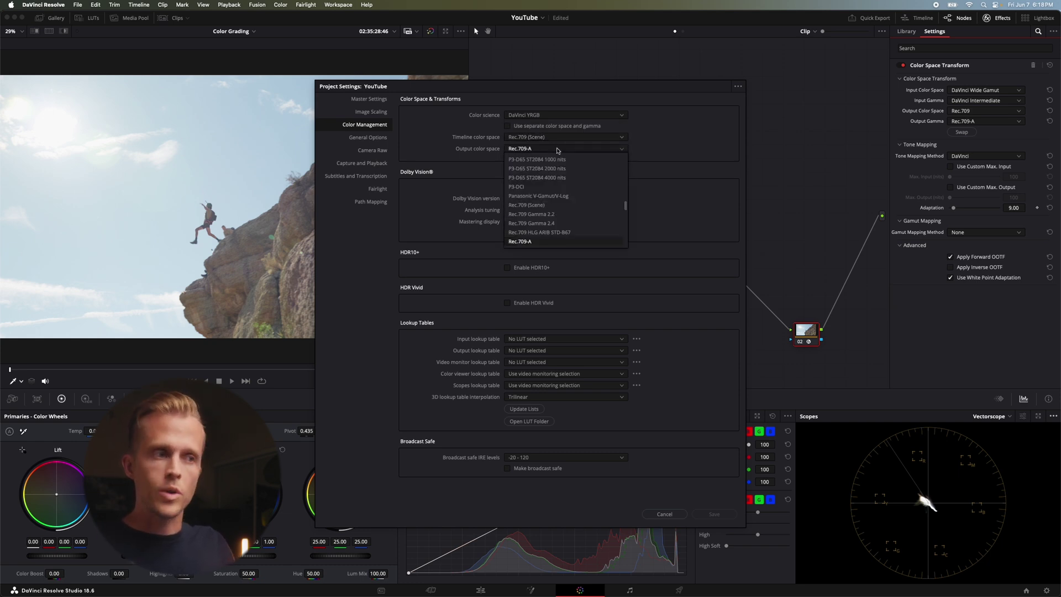
left_click(689, 144)
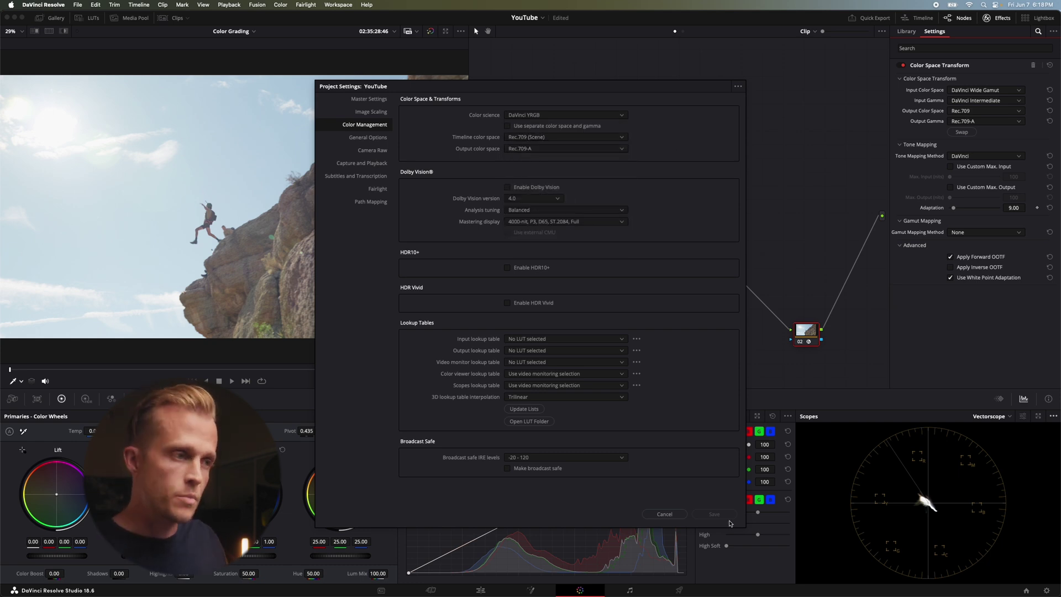
left_click(665, 515)
left_click_drag(576, 131, 550, 95)
Insert a new node before the output transform node 02 and move it into open space
left_click(808, 330)
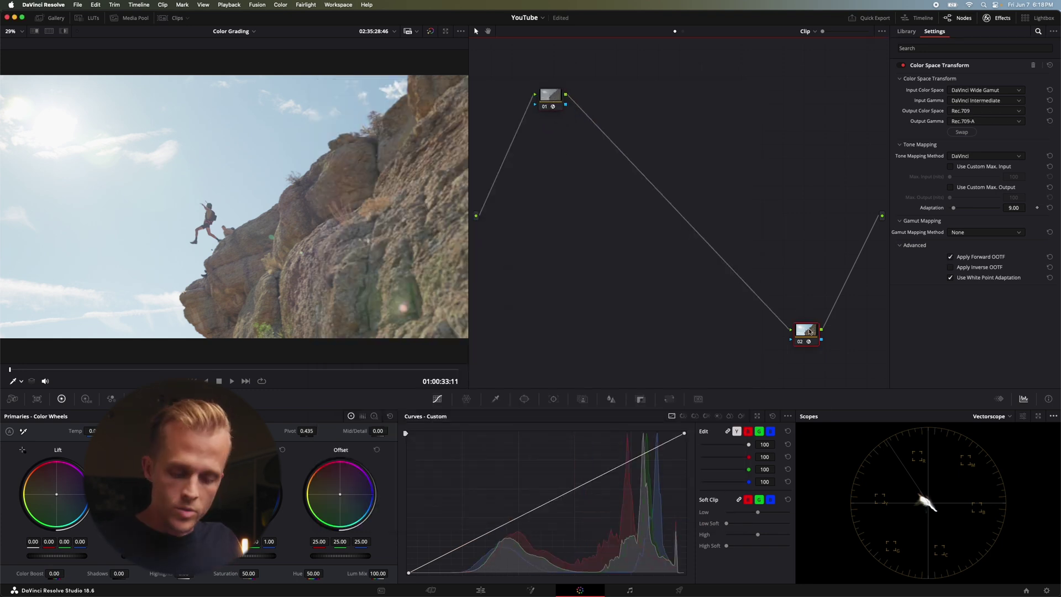
key("alt+s")
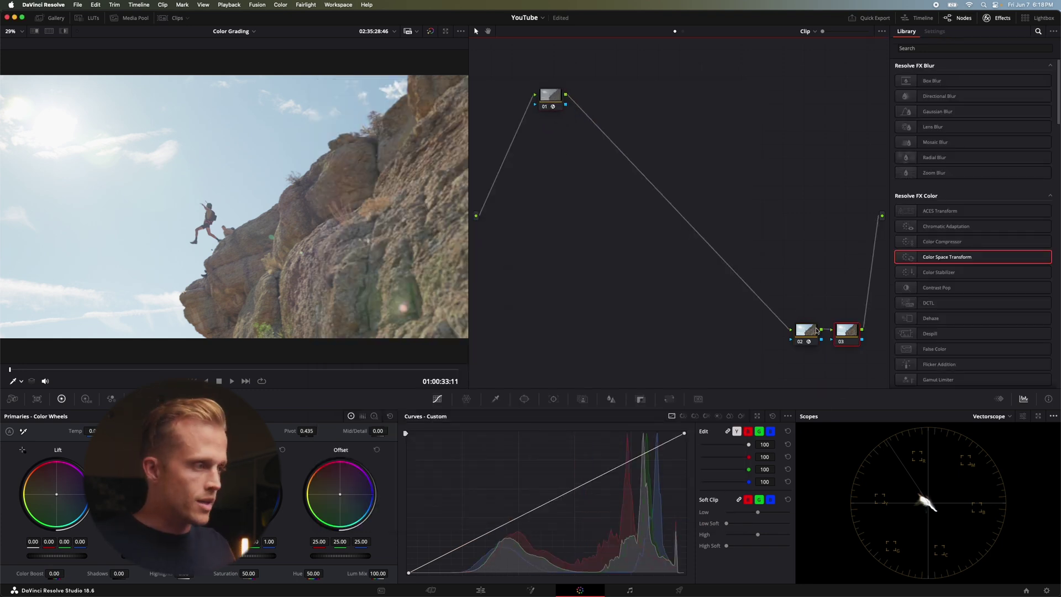
key("super+z")
key("shift+s")
left_click_drag(805, 359, 779, 204)
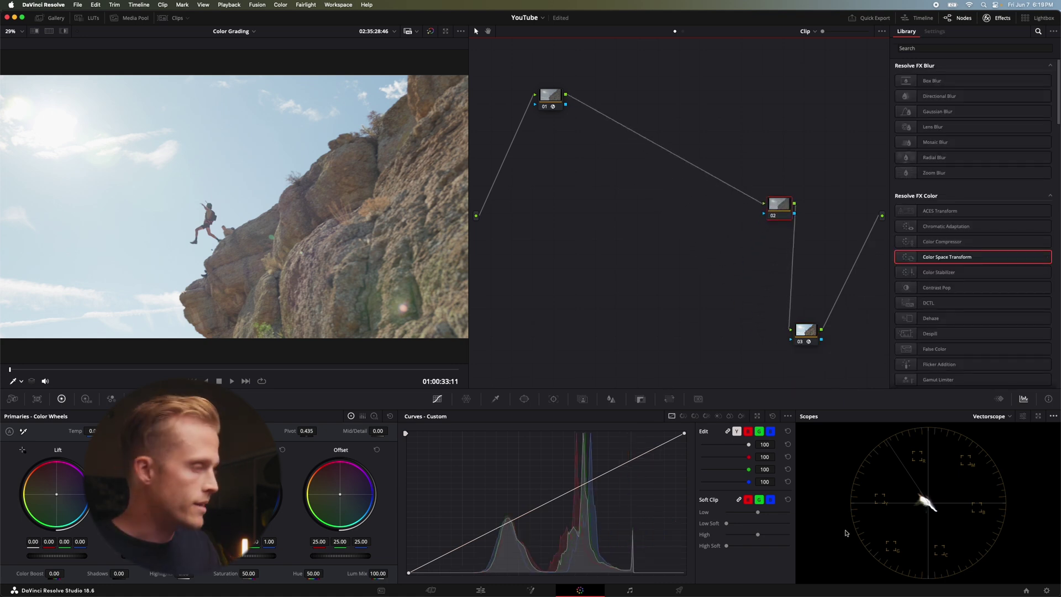
Apply the Intermediate Kodak 2383 LUT 'DWG 2383 D60' to the new node
right_click(781, 213)
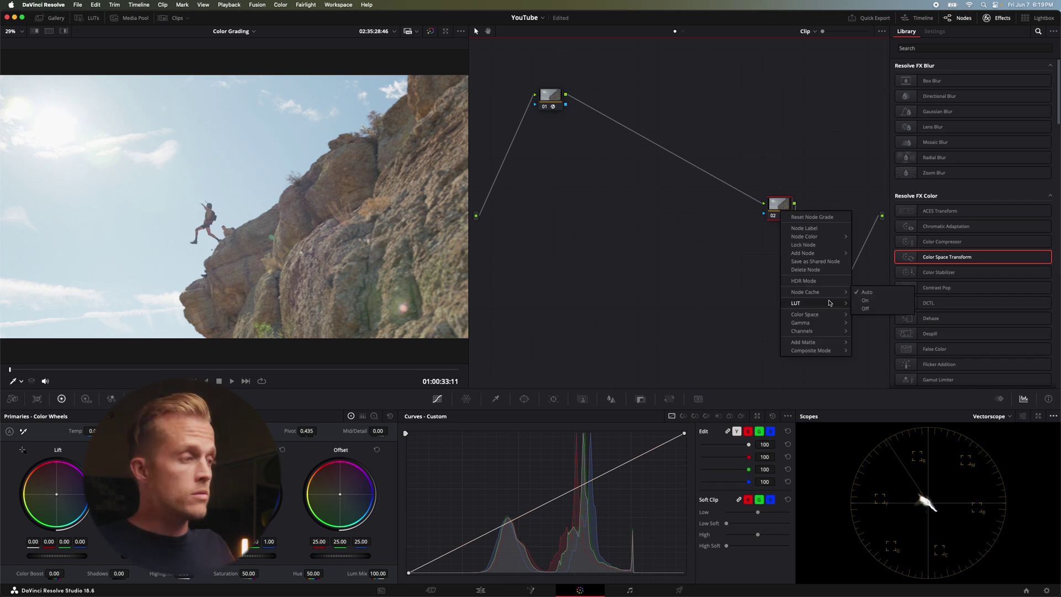
mouse_move(829, 303)
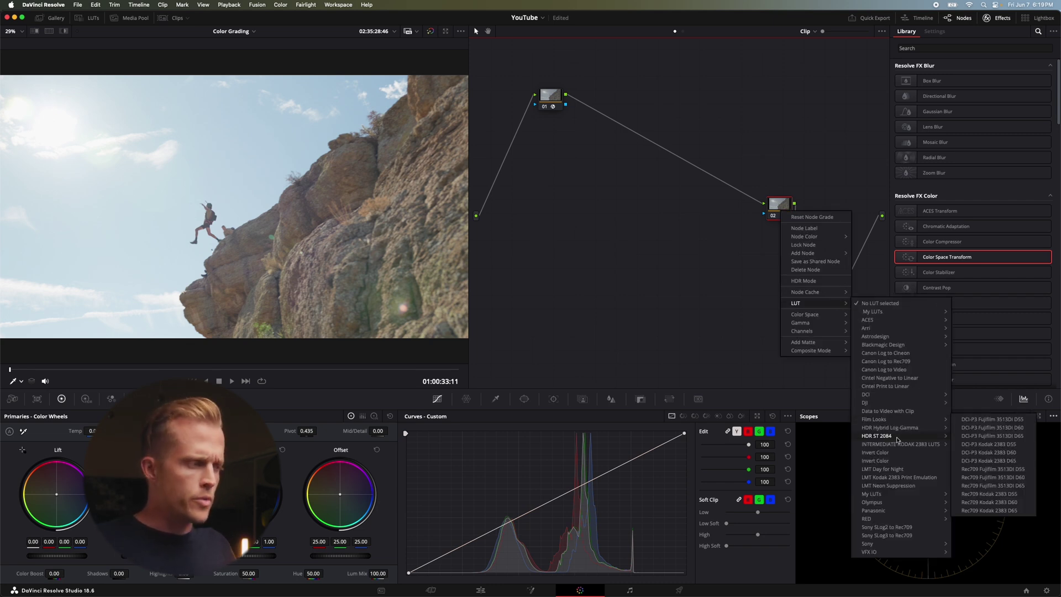
mouse_move(899, 439)
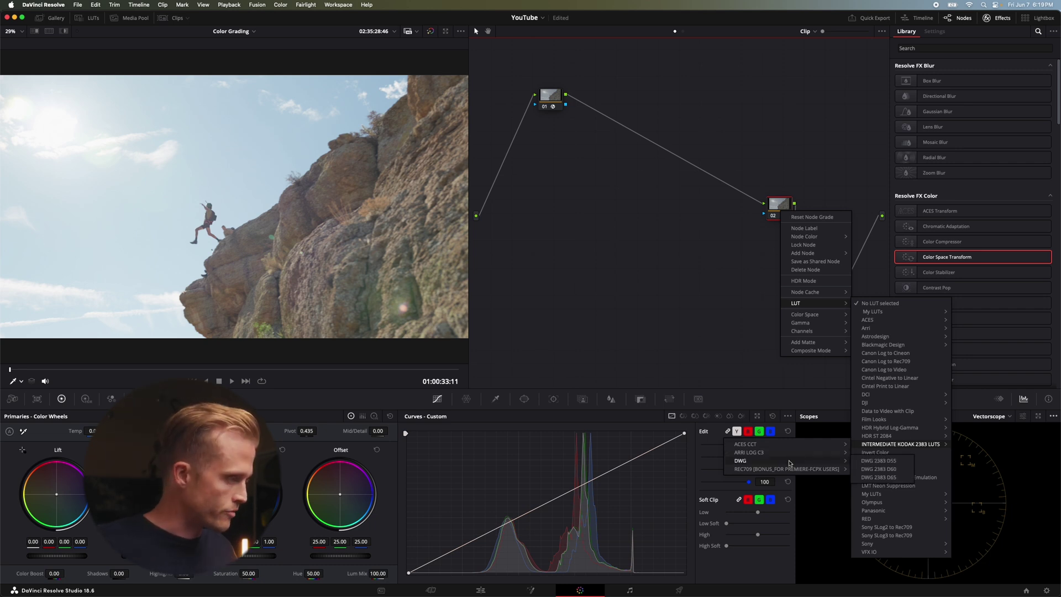
left_click(883, 475)
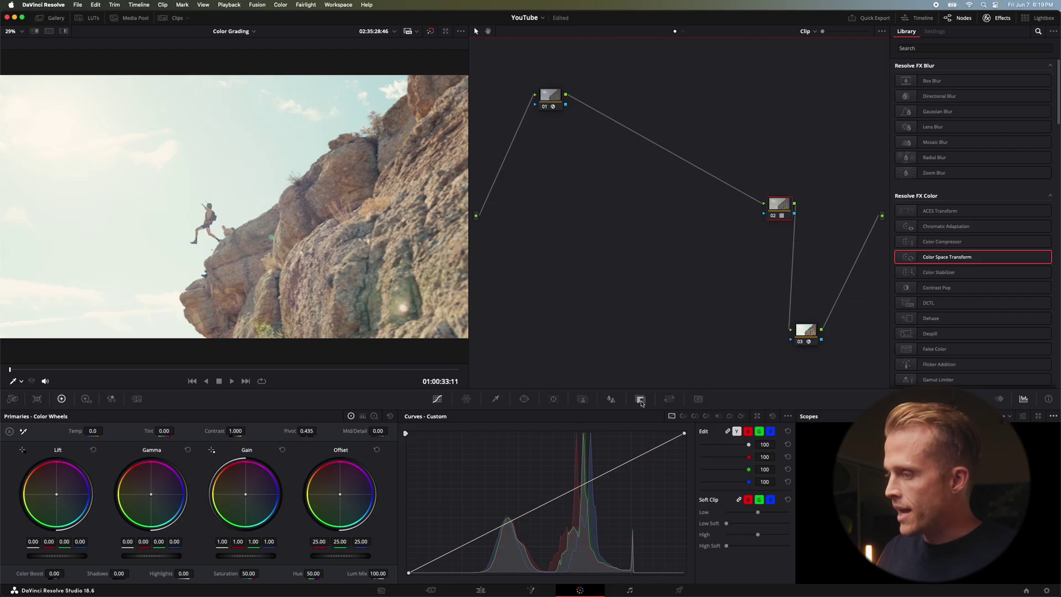
left_click(640, 400)
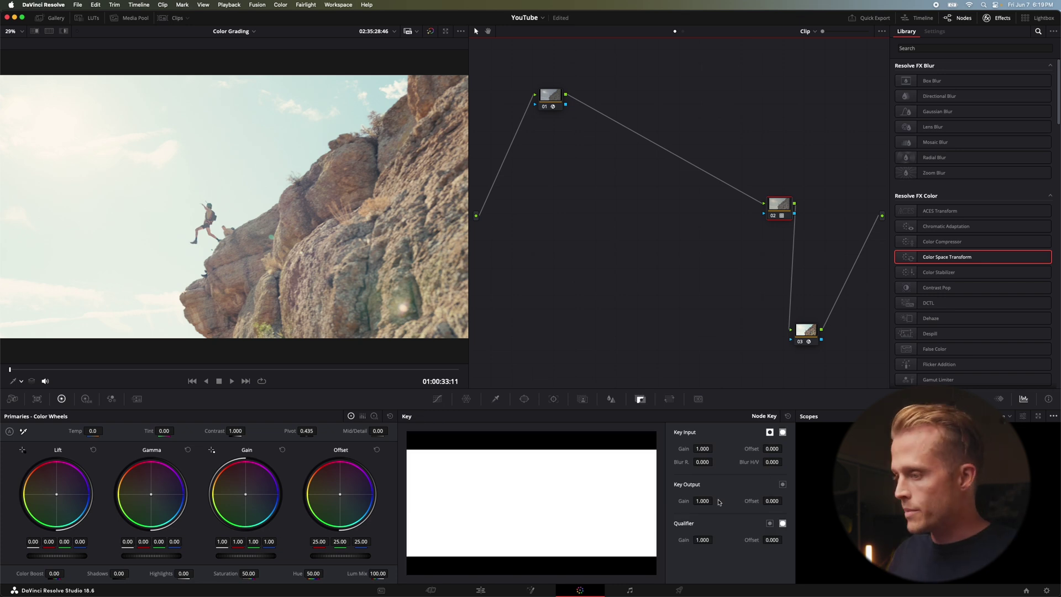
Set the film LUT node's Key Output Gain to 0.5
left_click(700, 501)
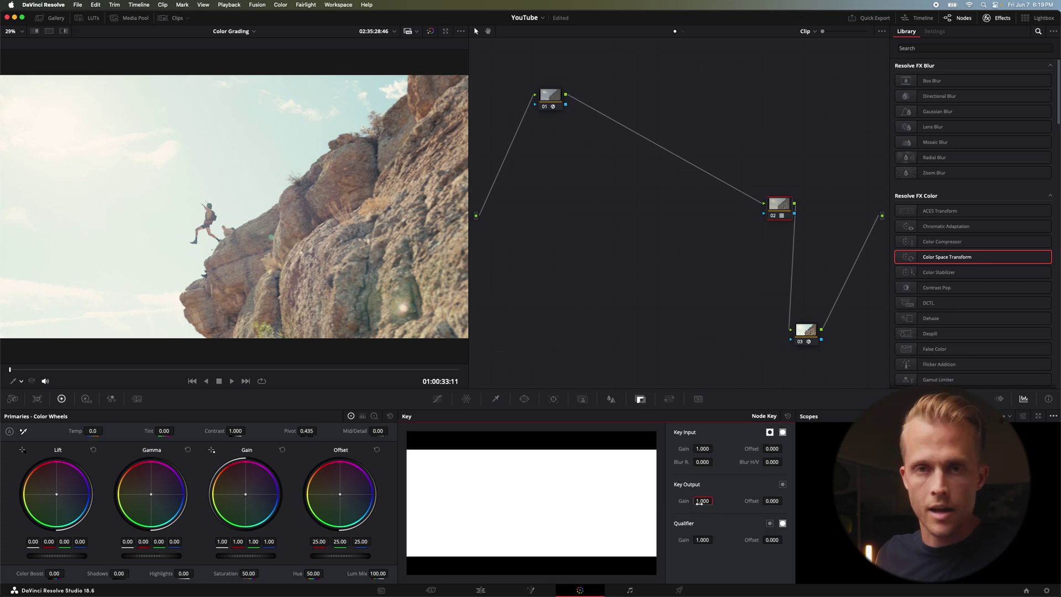
type("0.5")
key("Return")
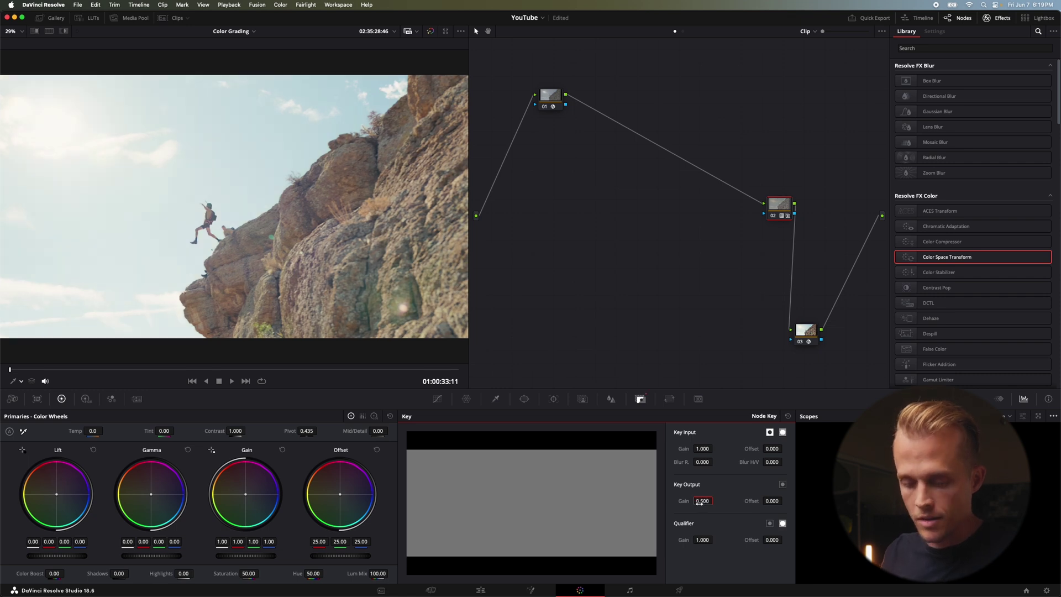
Add a node before the LUT node and pull its custom curve's top point down
left_click(786, 205)
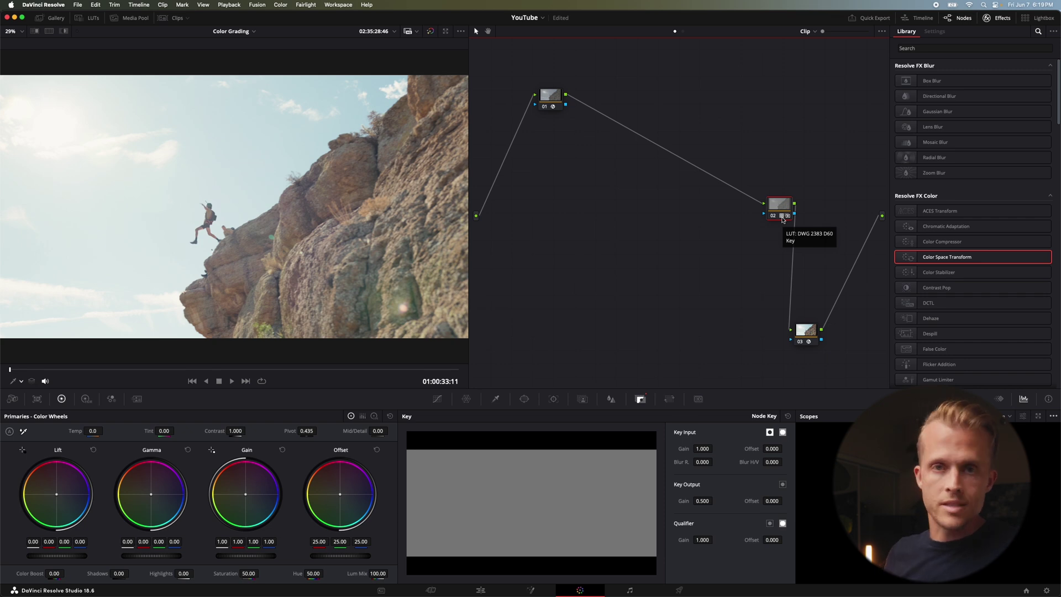
key("shift+s")
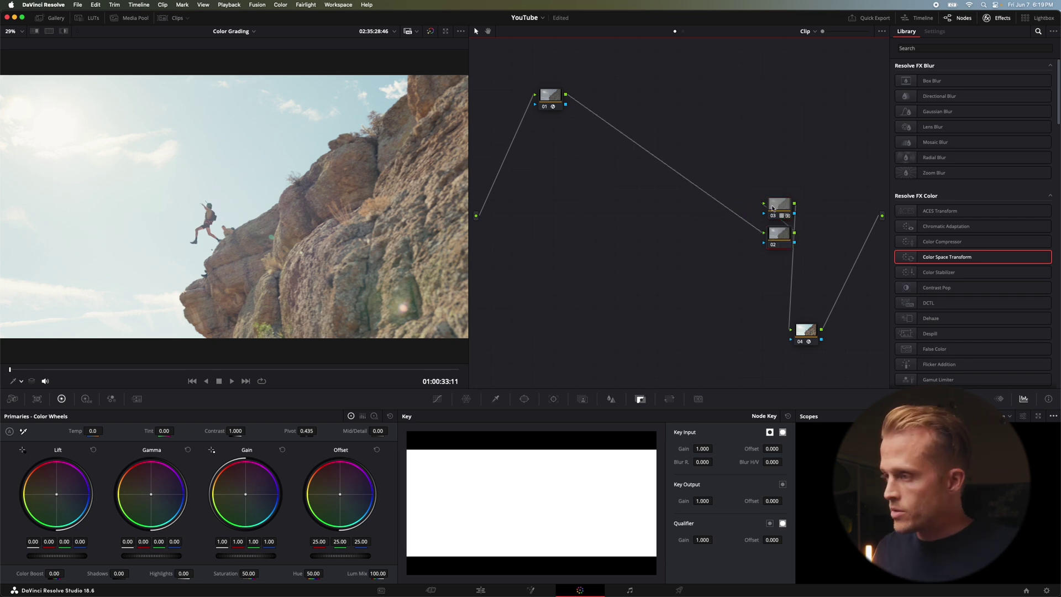
left_click_drag(779, 235, 736, 204)
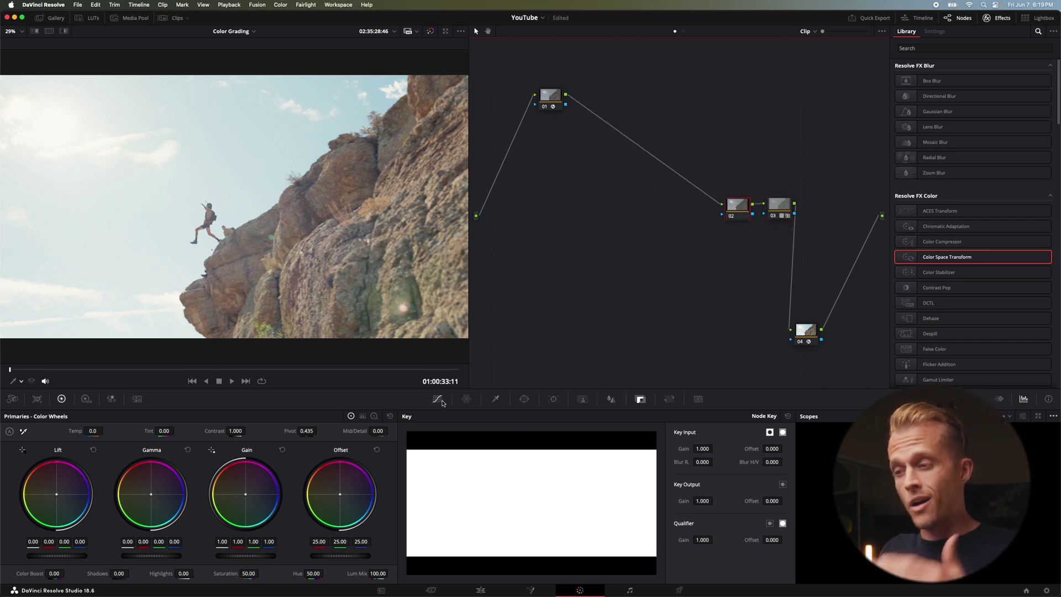
left_click(437, 399)
left_click_drag(683, 435, 683, 447)
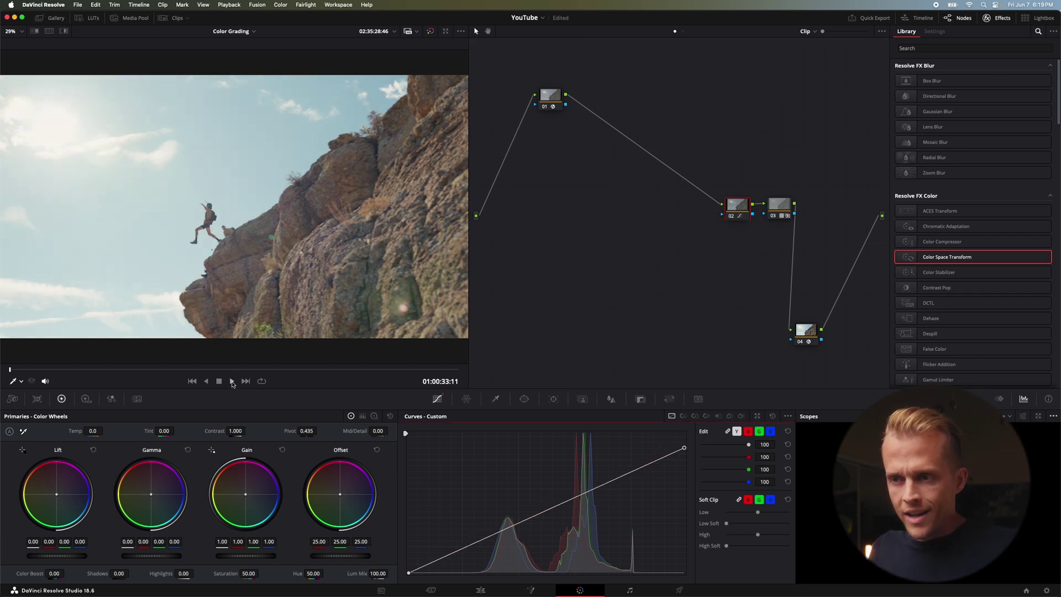
Shape an S-curve by raising blacks, lowering shadows and lifting highlights, then compare on/off
left_click(232, 381)
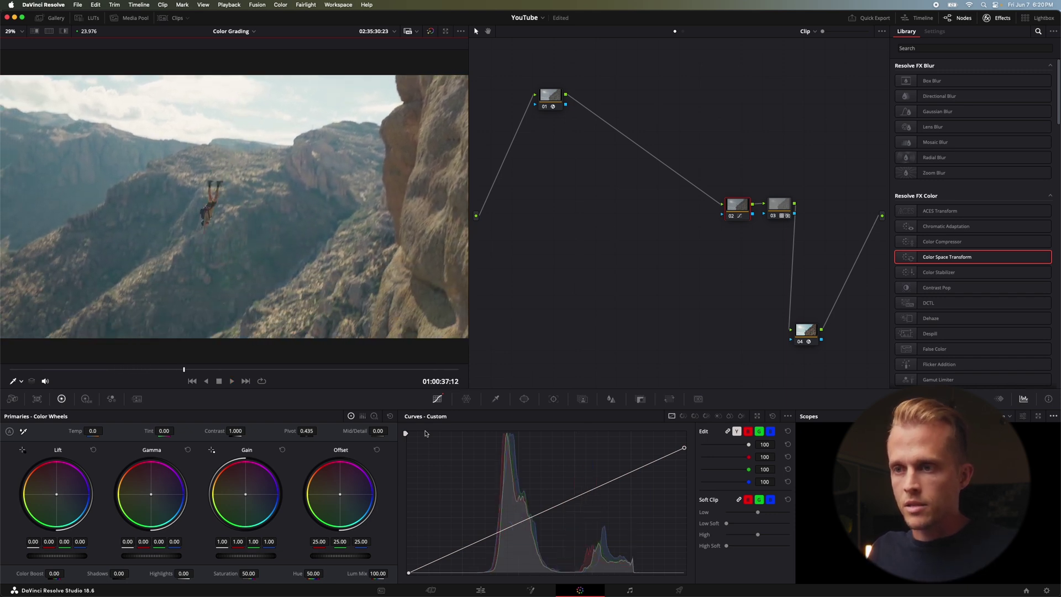
left_click_drag(183, 370, 163, 373)
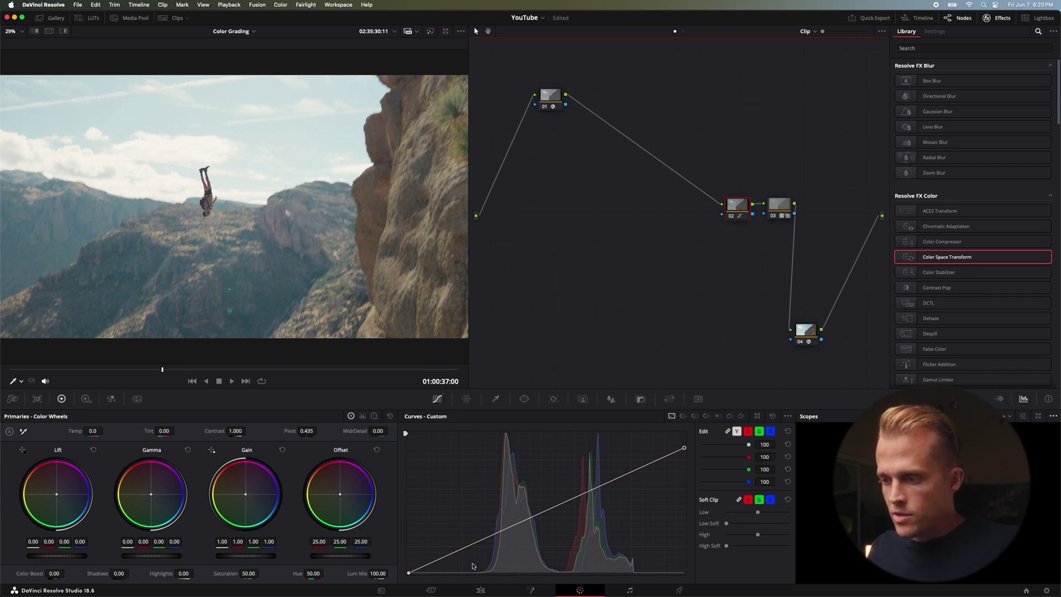
left_click(410, 572)
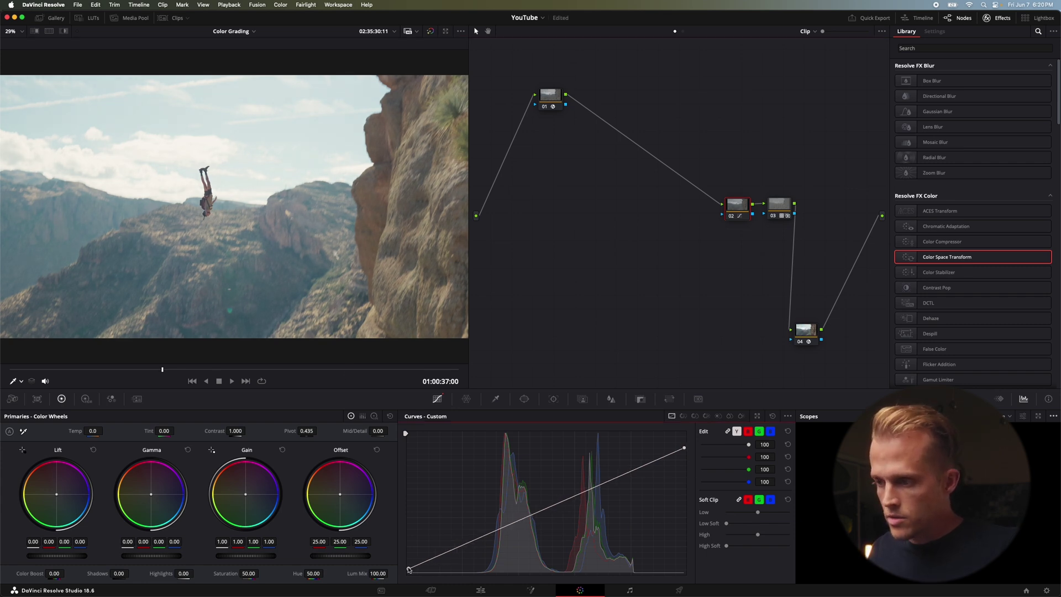
left_click_drag(409, 569, 409, 566)
left_click_drag(478, 535, 481, 544)
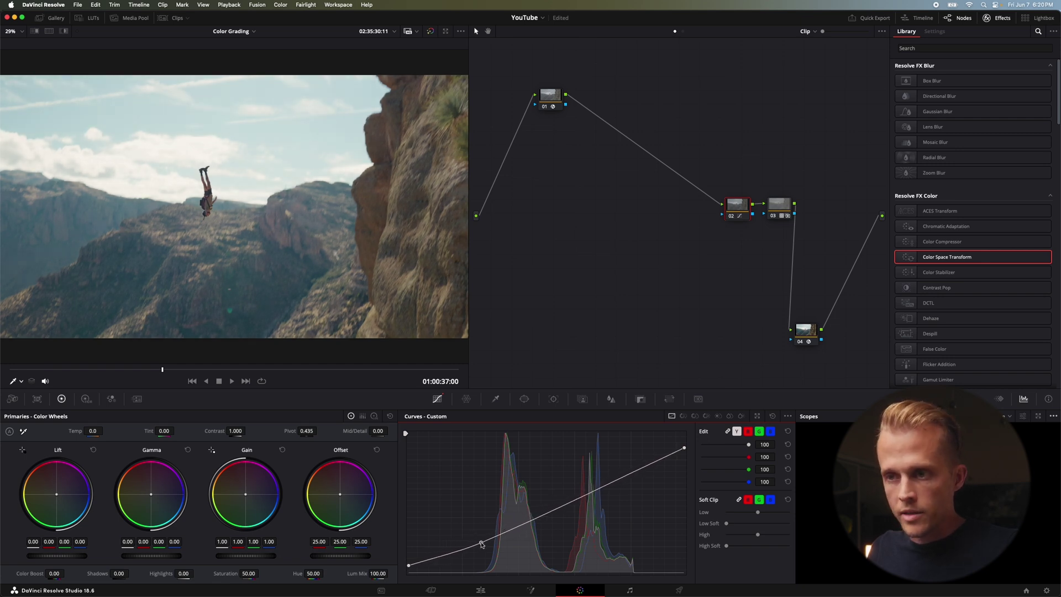
left_click_drag(593, 494, 586, 490)
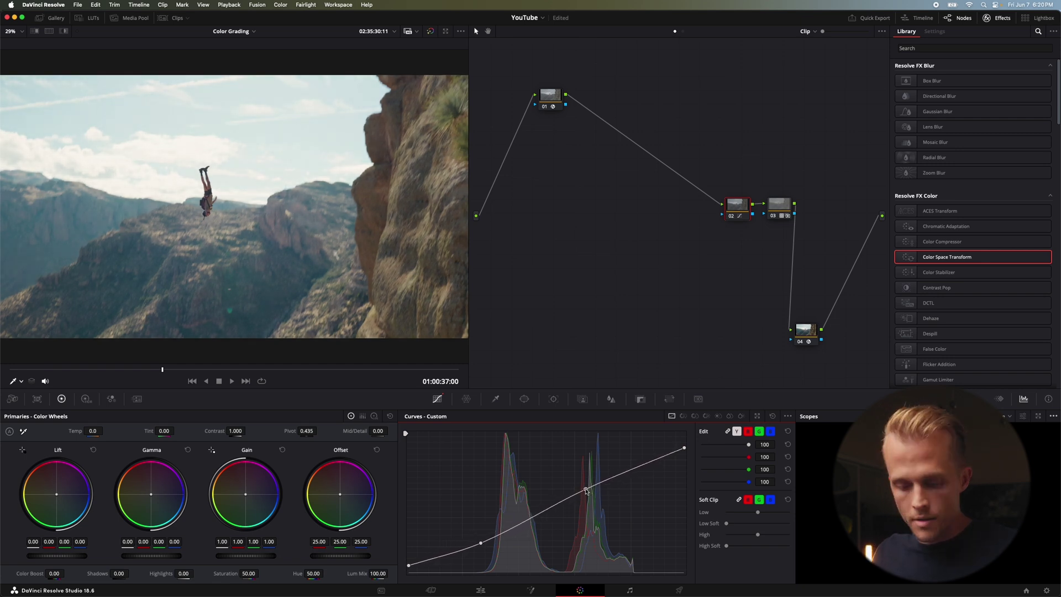
key("super+d")
key("super+d")
key("super+d")
key("super+d")
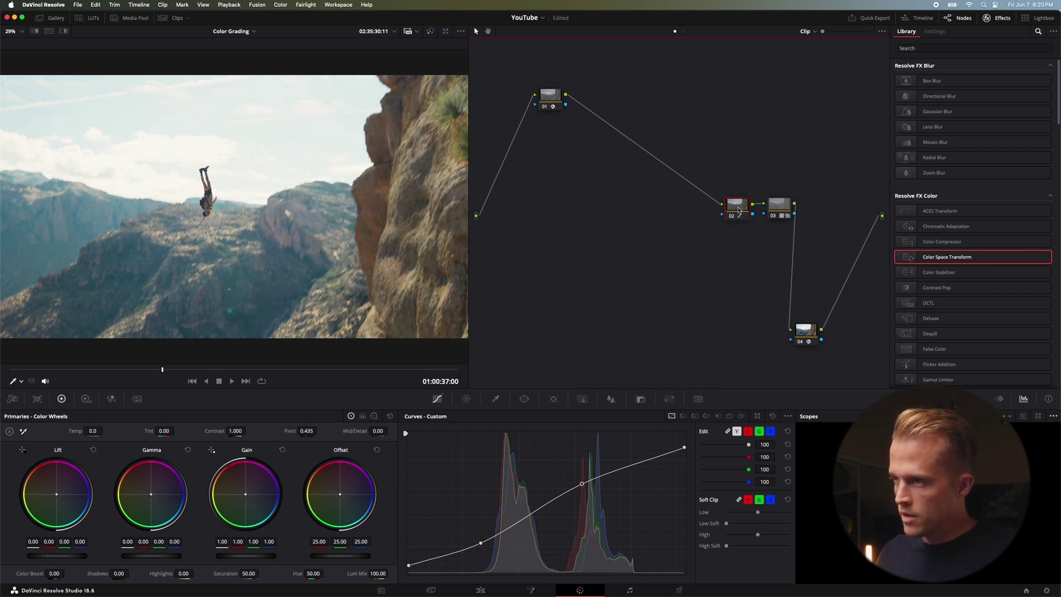
Add a node before the curve node and lower Lift slightly to -0.04
key("shift+s")
left_click_drag(575, 102, 539, 211)
left_click_drag(67, 557, 63, 557)
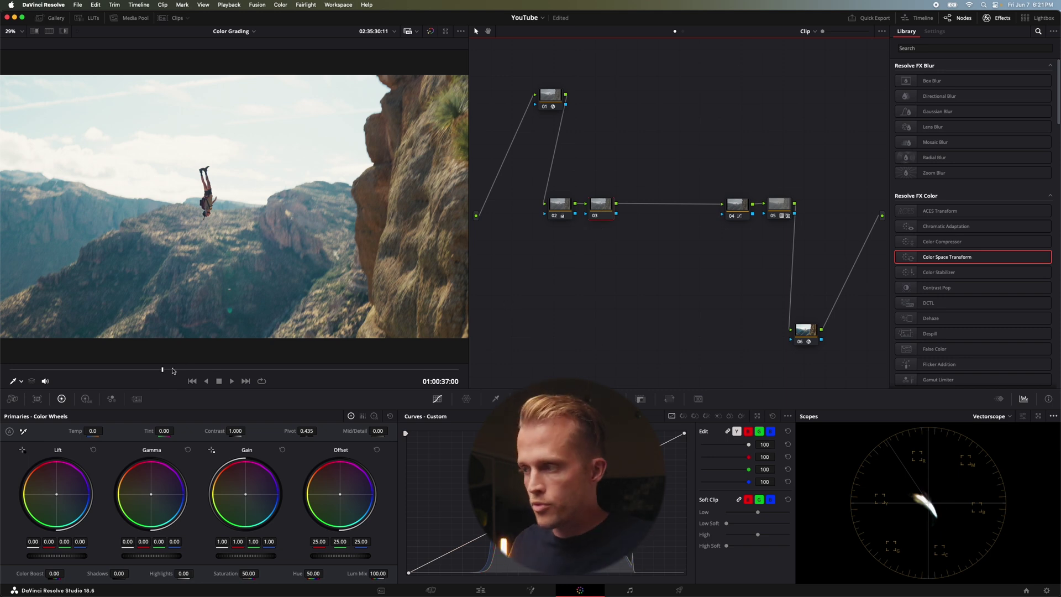
left_click_drag(185, 369, 273, 375)
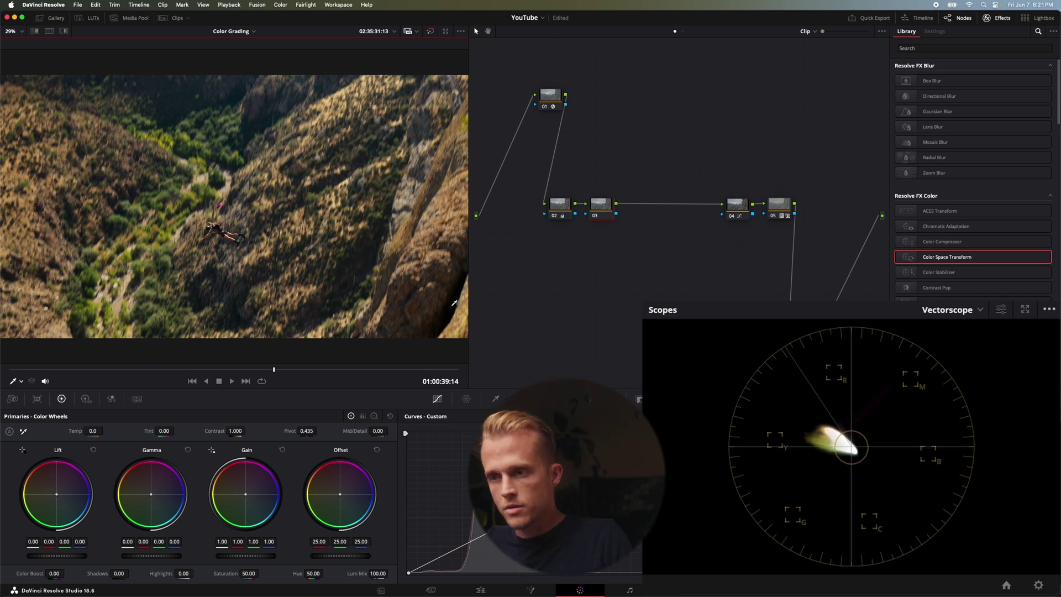
left_click(1001, 311)
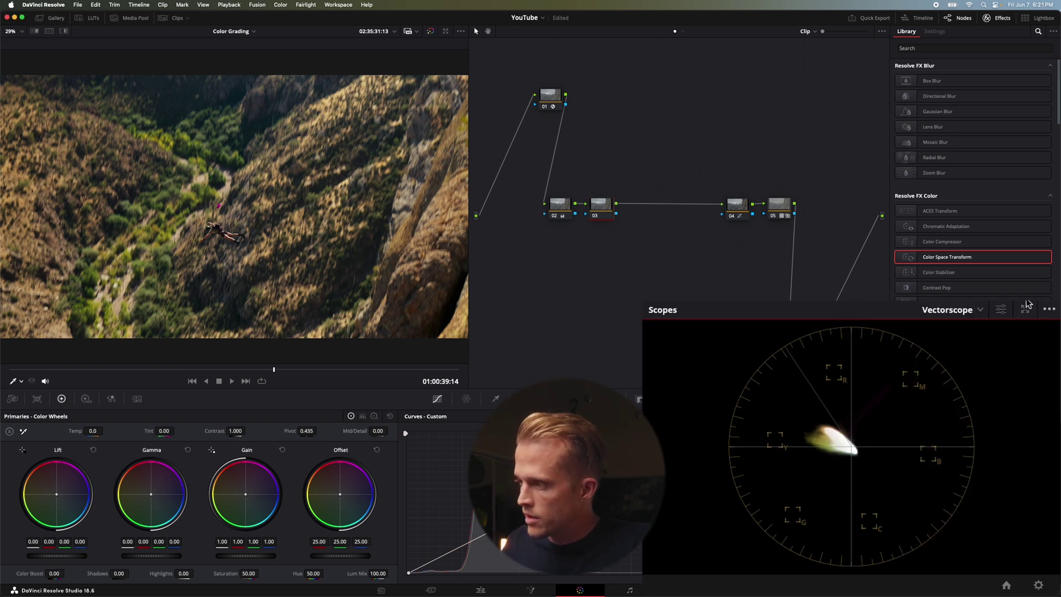
left_click(1049, 310)
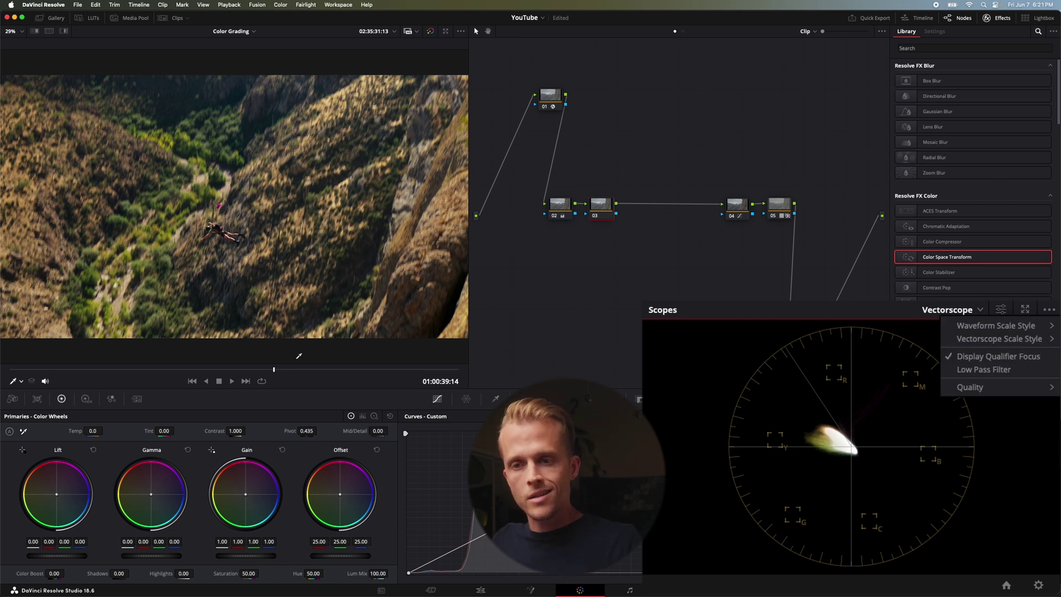
left_click(18, 381)
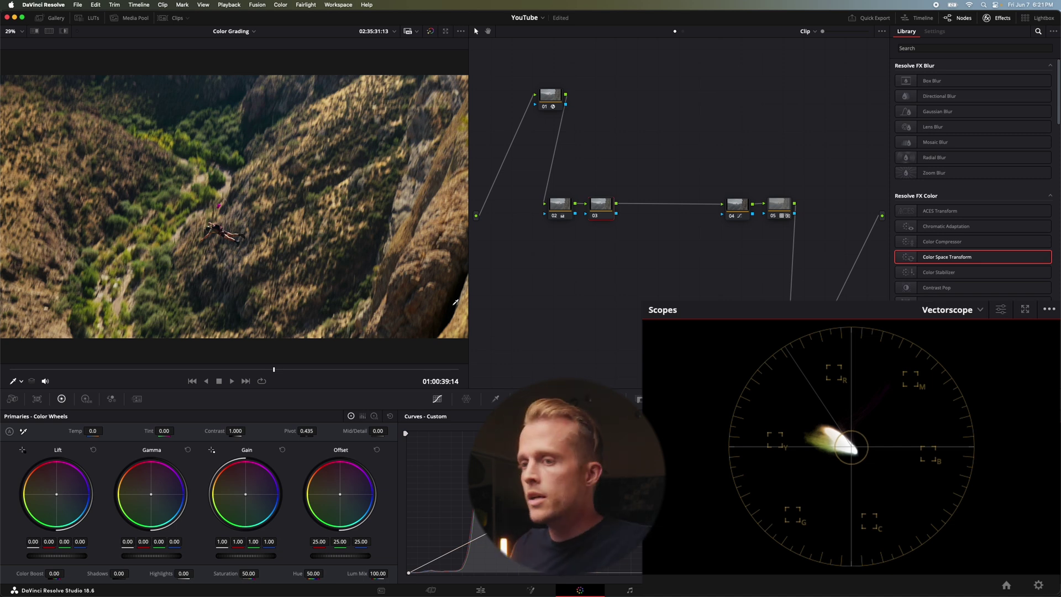
left_click_drag(341, 496, 364, 491)
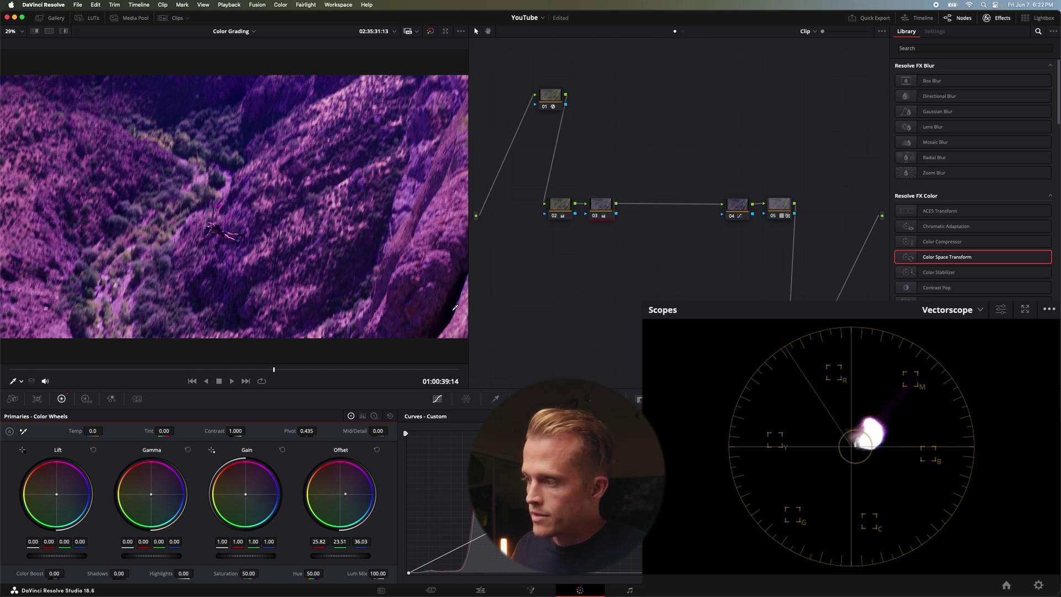
key("super+z")
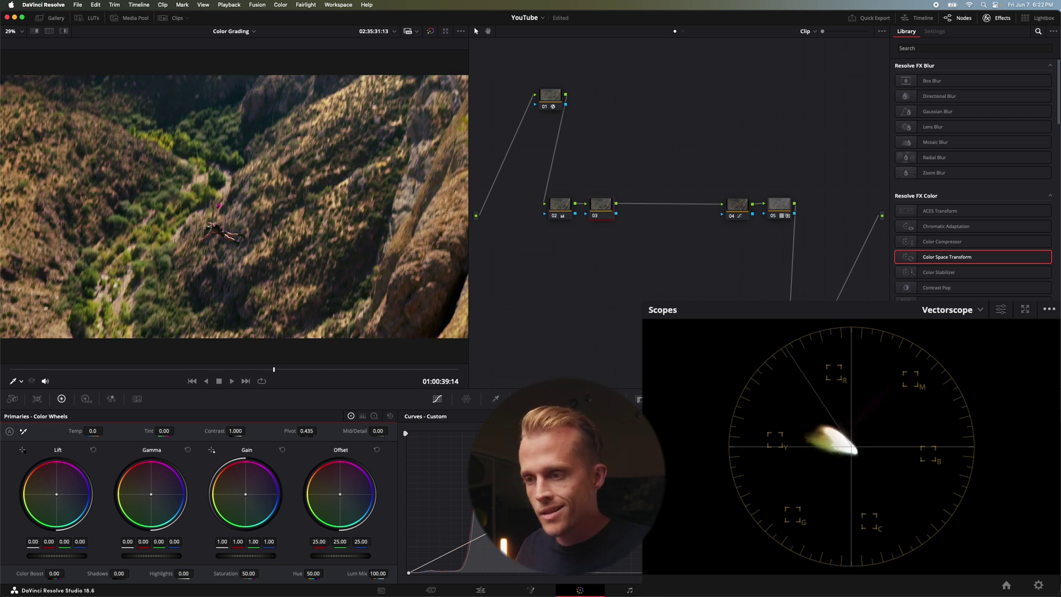
left_click(167, 368)
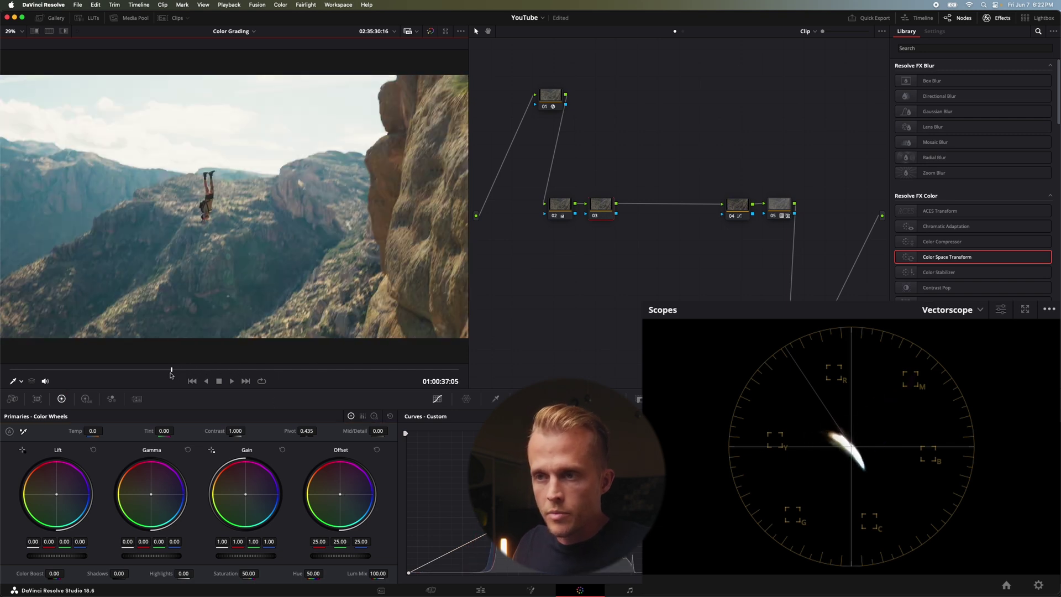
scroll(174, 164, "up", 5)
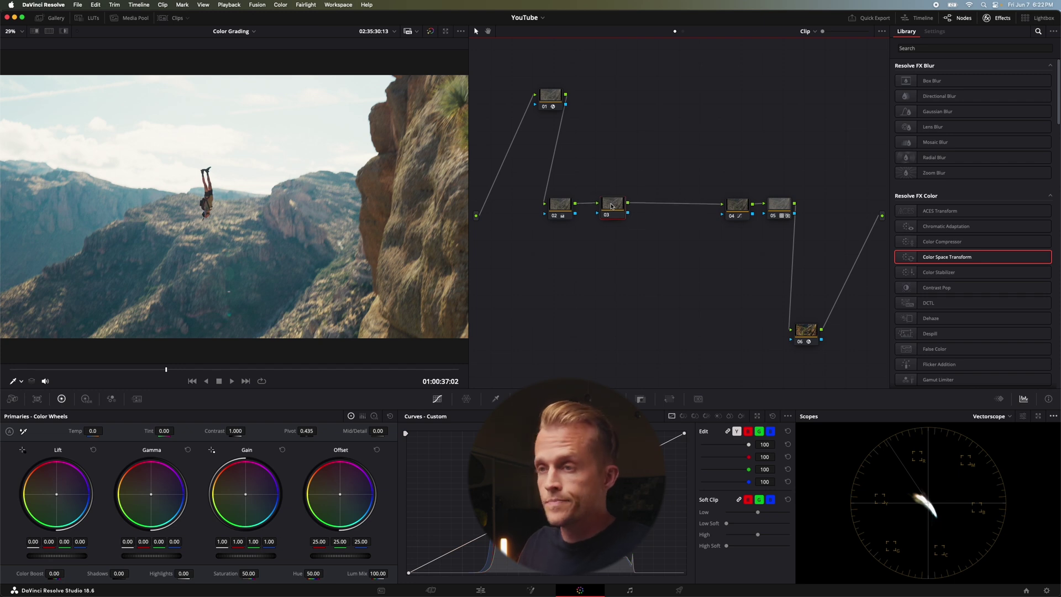
Add a node before the colour space transform node and apply the Glow effect to it
left_click_drag(554, 102, 562, 102)
key("shift+s")
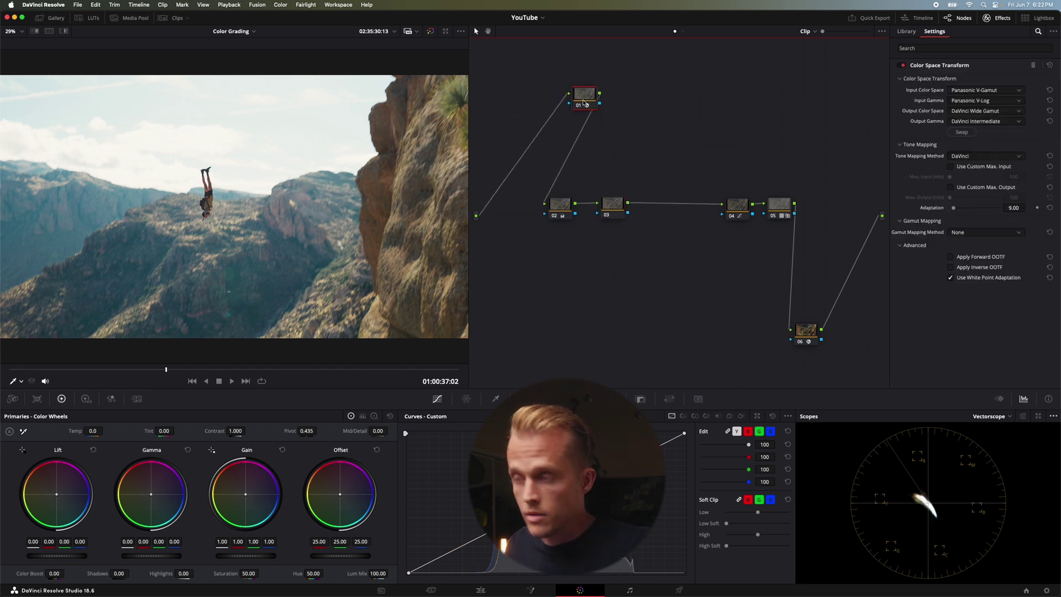
left_click_drag(592, 121, 544, 97)
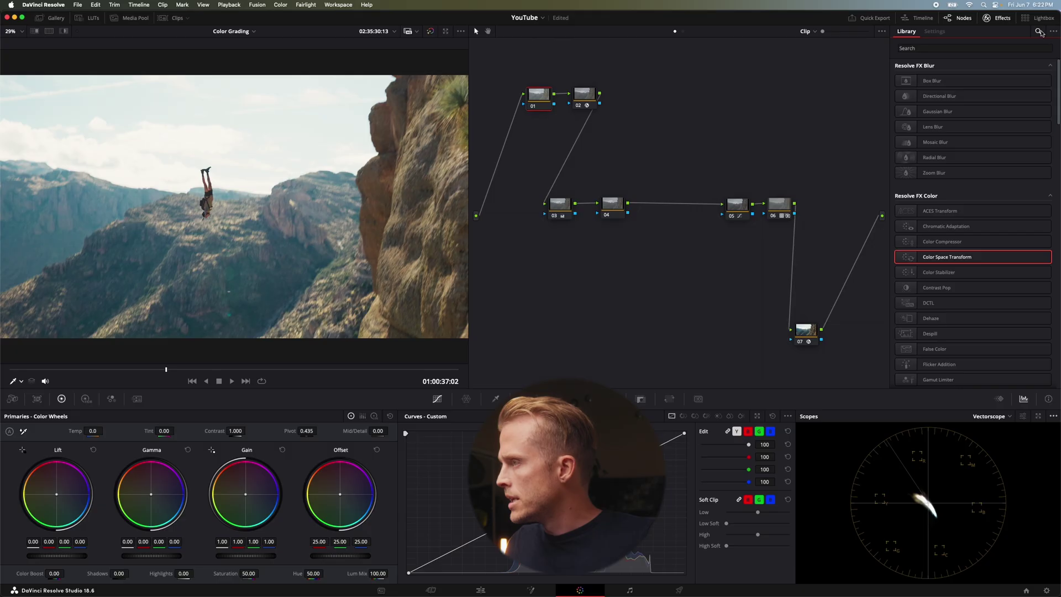
left_click(1038, 32)
left_click(1038, 32)
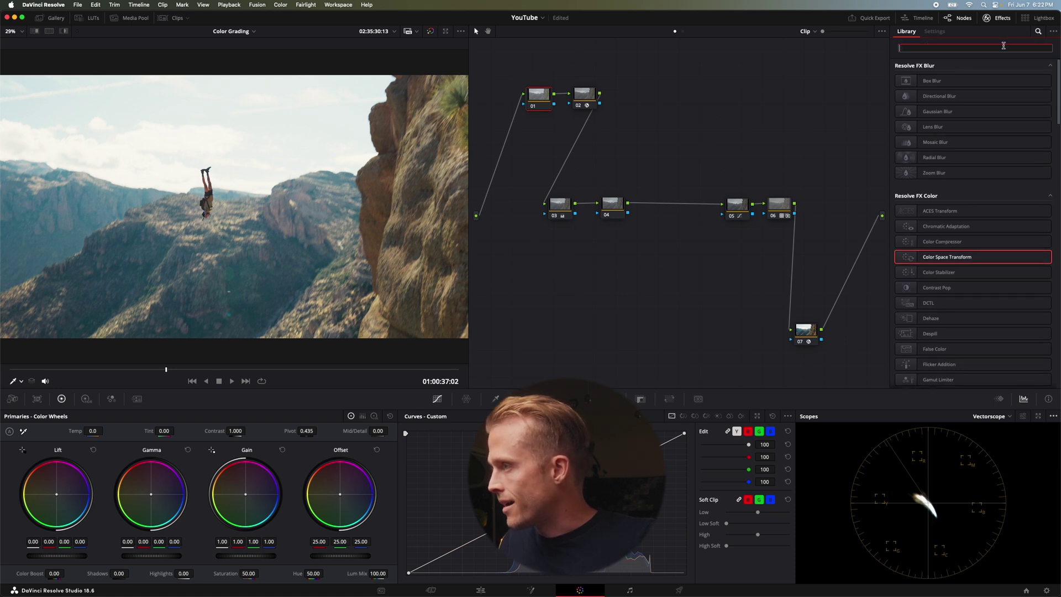
type("glo")
left_click_drag(933, 81, 539, 95)
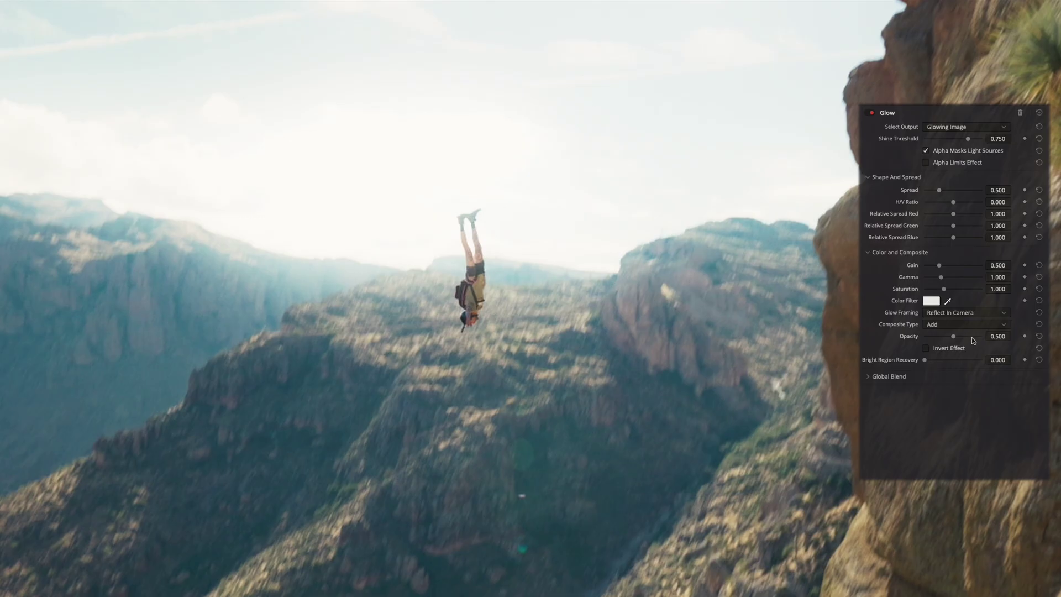
Set Glow to Screen composite, shine threshold 0.664, opacity 0.147, and compare with/without
left_click(1005, 325)
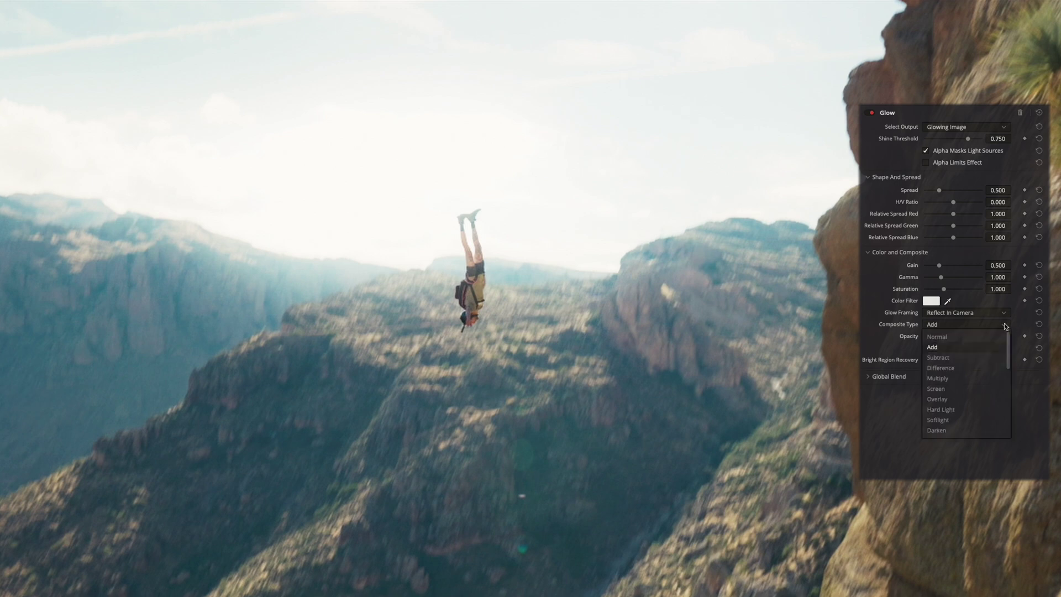
left_click(983, 420)
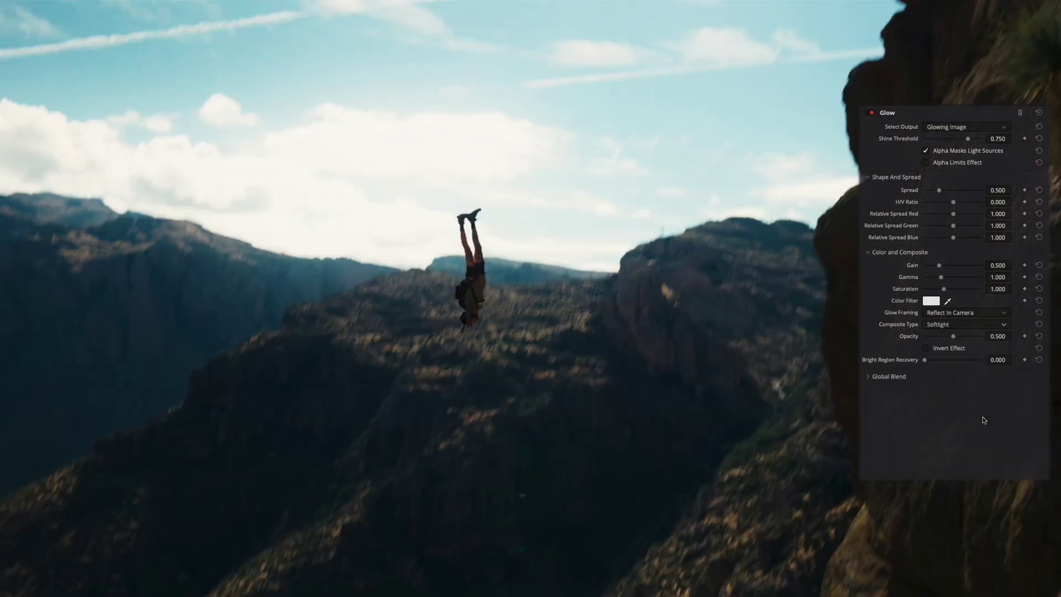
left_click(1004, 324)
left_click(964, 390)
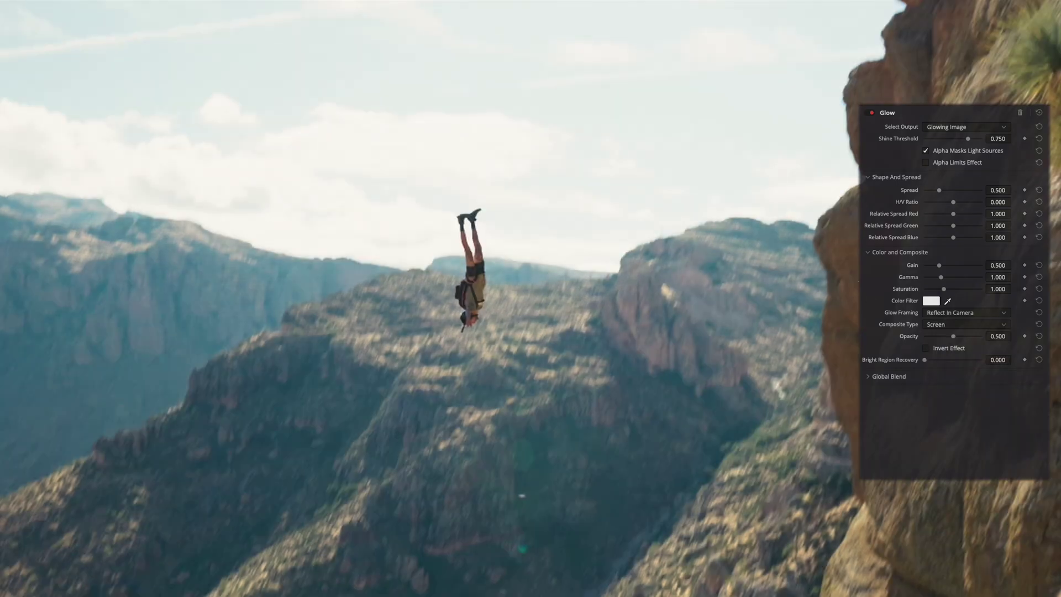
left_click_drag(955, 337, 940, 337)
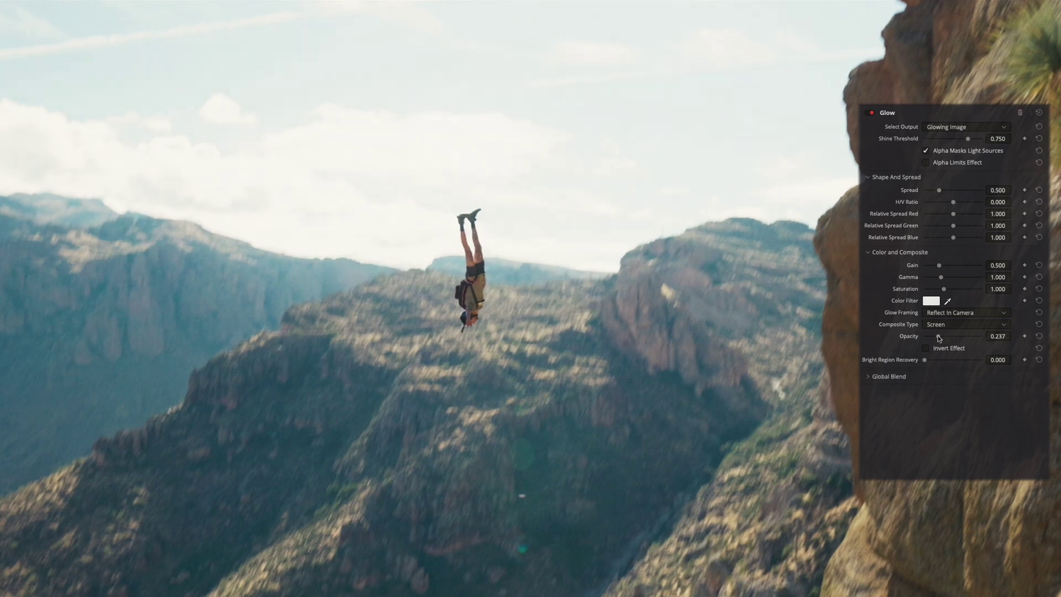
left_click_drag(967, 138, 963, 140)
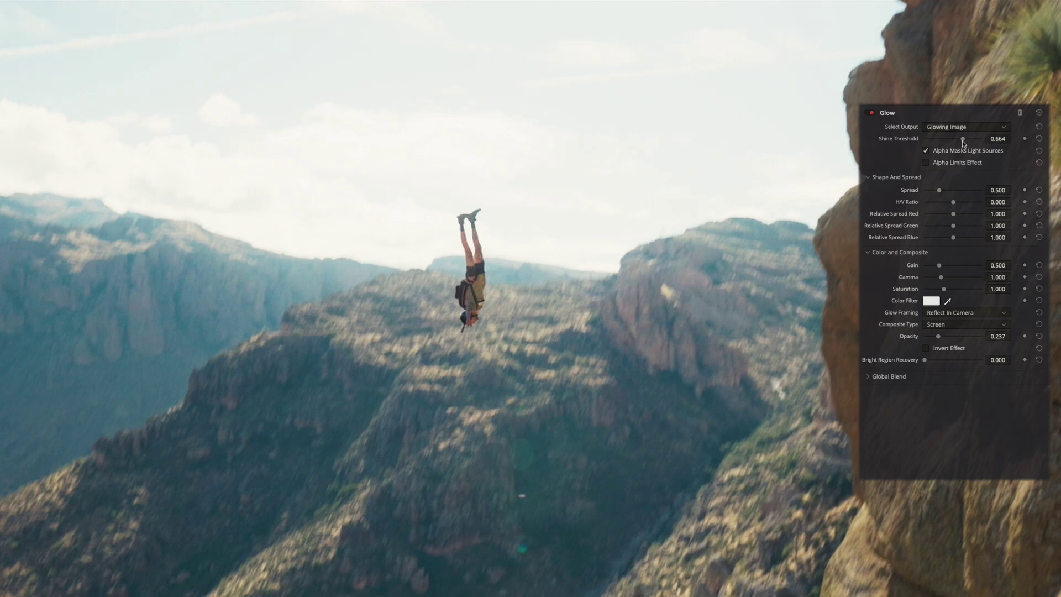
left_click_drag(937, 337, 933, 338)
key("super+d")
key("super+d")
key("super+d")
key("super+d")
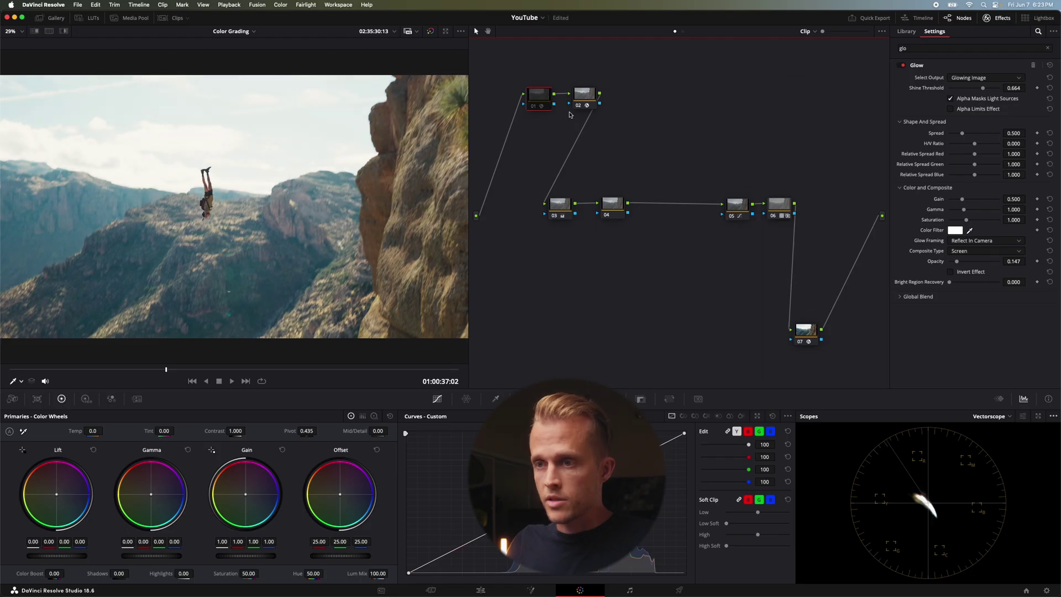
left_click_drag(612, 213, 638, 209)
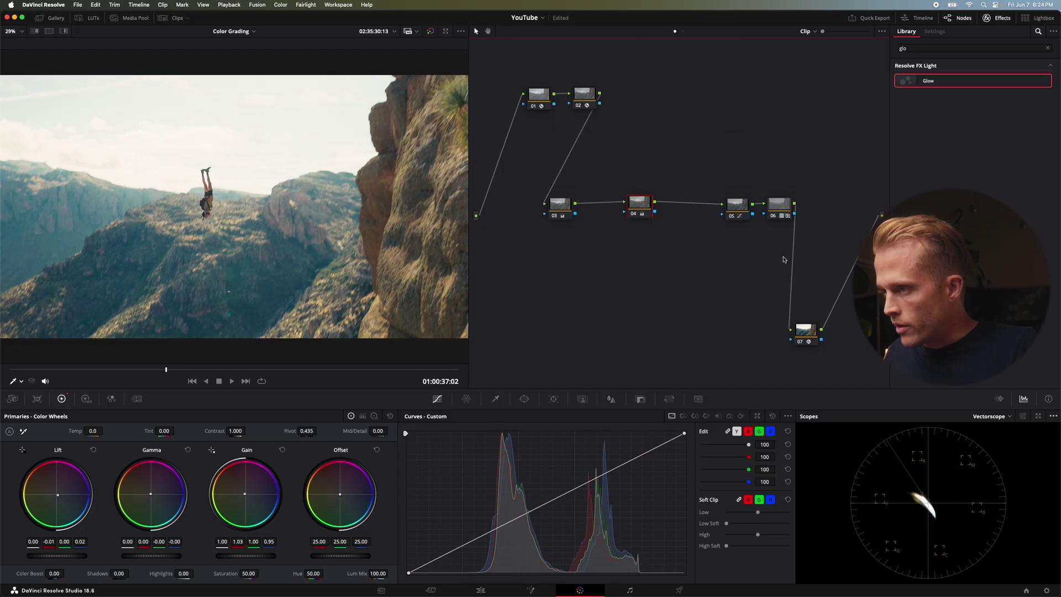
Select the final Rec.709 CST node 07 and add serial node 08 after it
left_click_drag(811, 332, 764, 333)
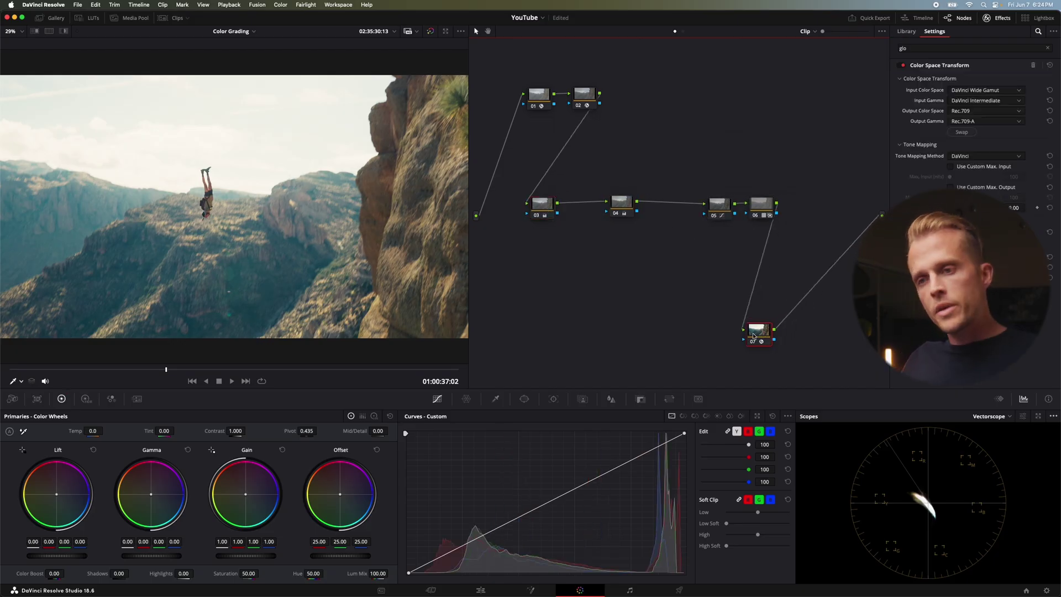
left_click(189, 369)
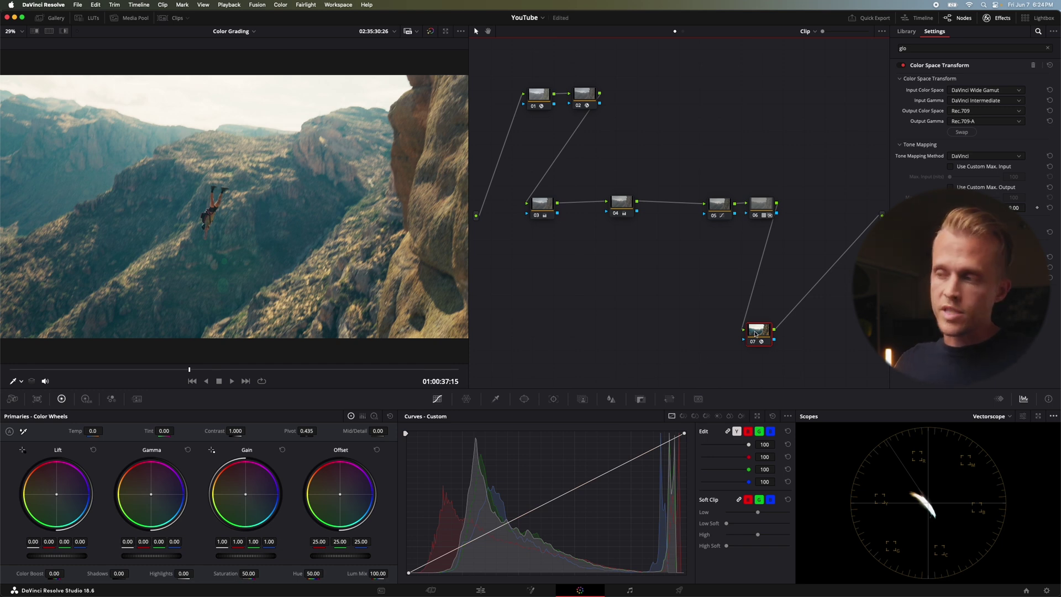
key("alt+s")
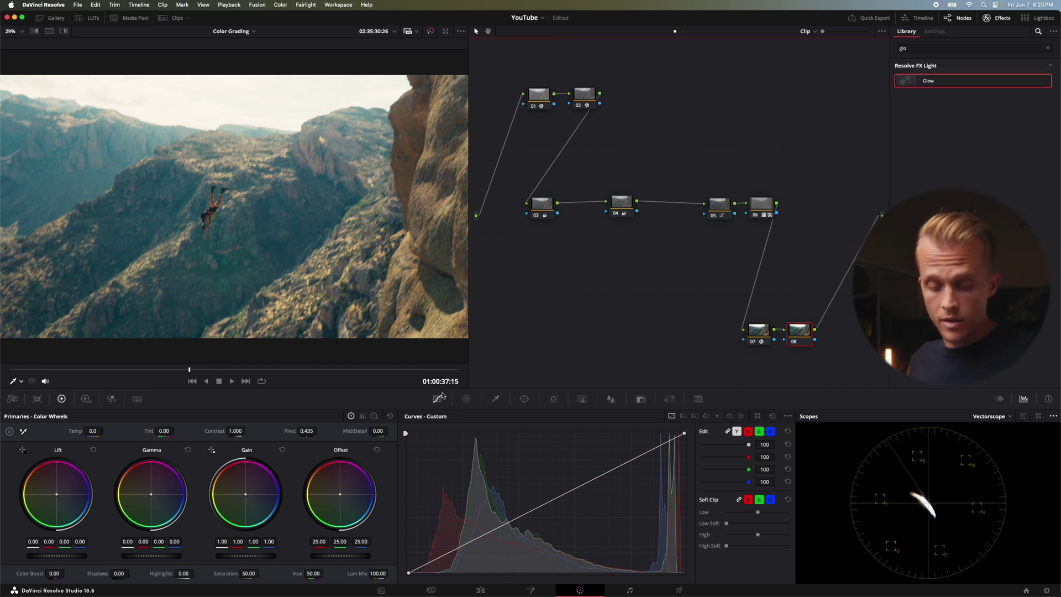
Pull the Lum vs Sat curve's shadow and highlight ends to zero saturation, then play back
left_click(718, 416)
left_click(469, 495)
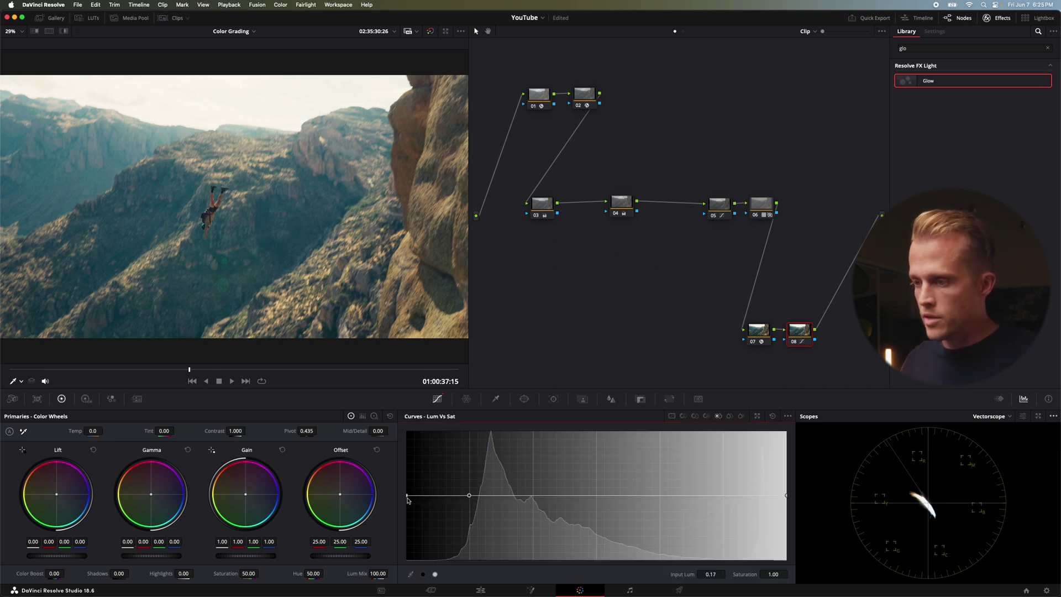
left_click_drag(407, 496, 426, 594)
left_click(786, 497)
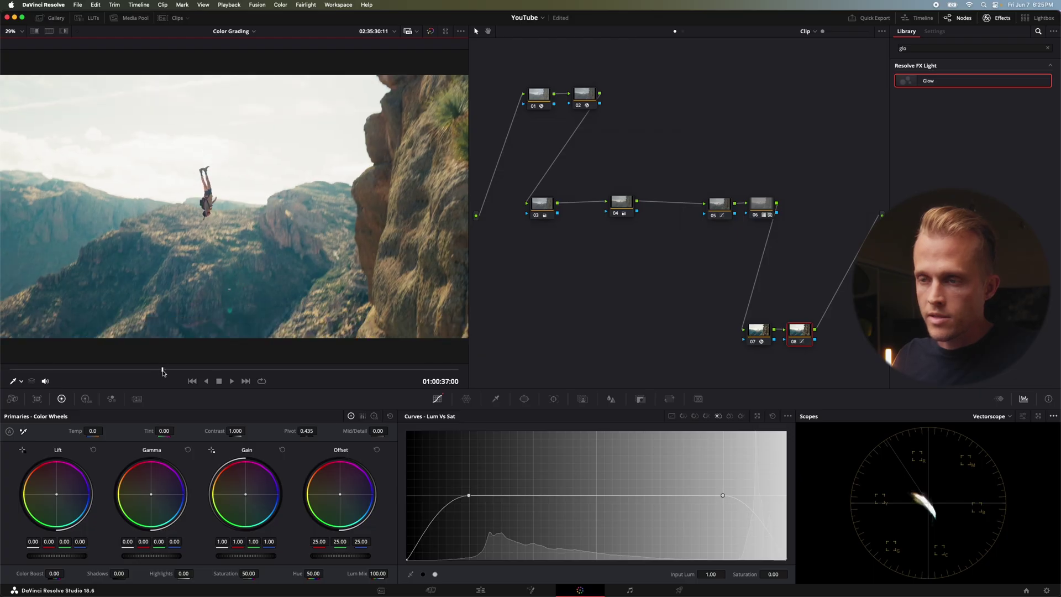
left_click(318, 378)
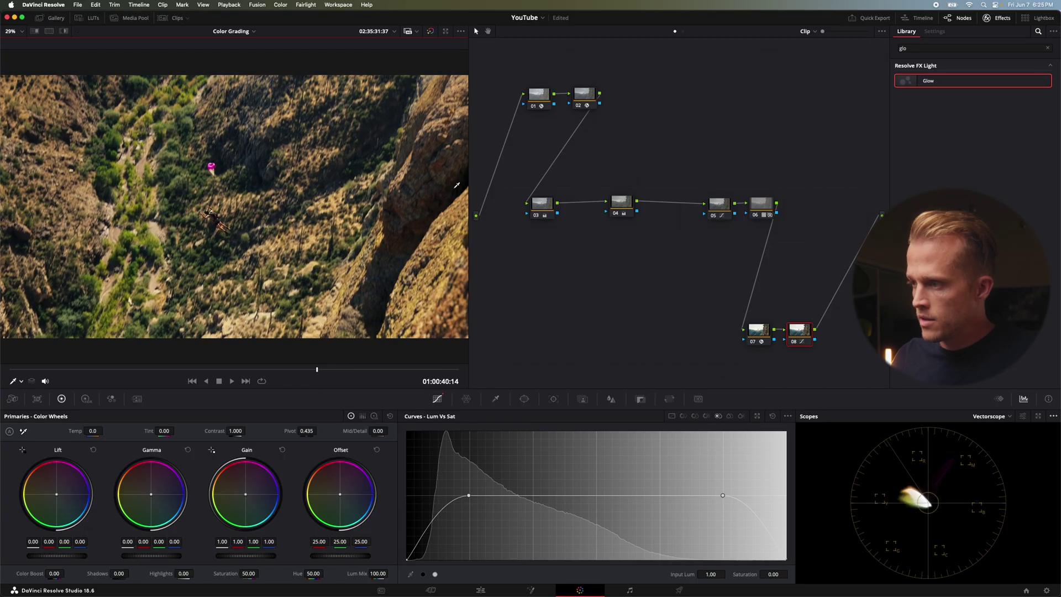
key("space")
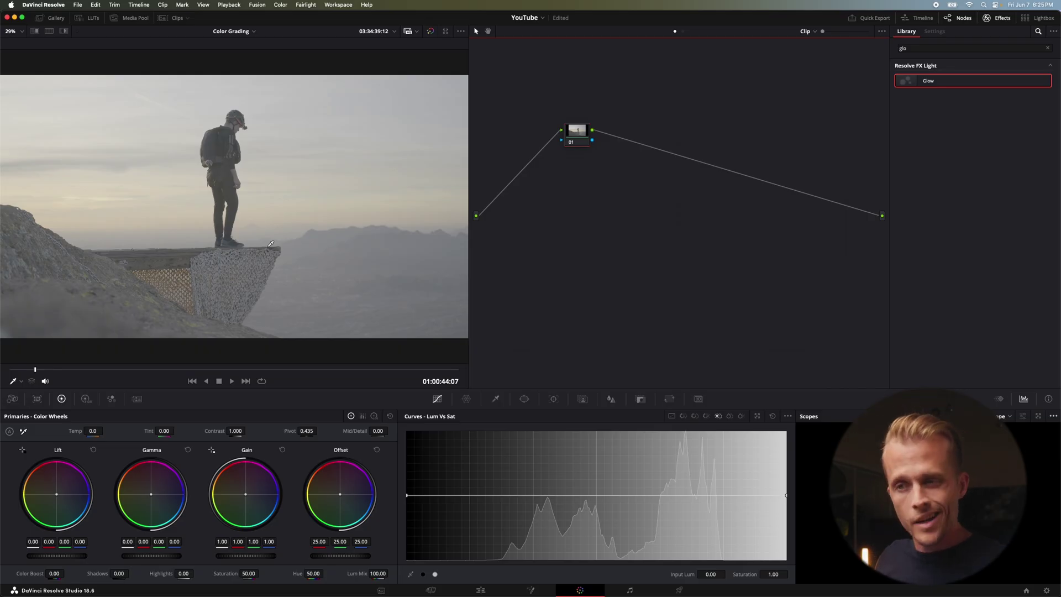
Apply a Color Space Transform to node 01 from the effects library
left_click_drag(575, 129, 545, 96)
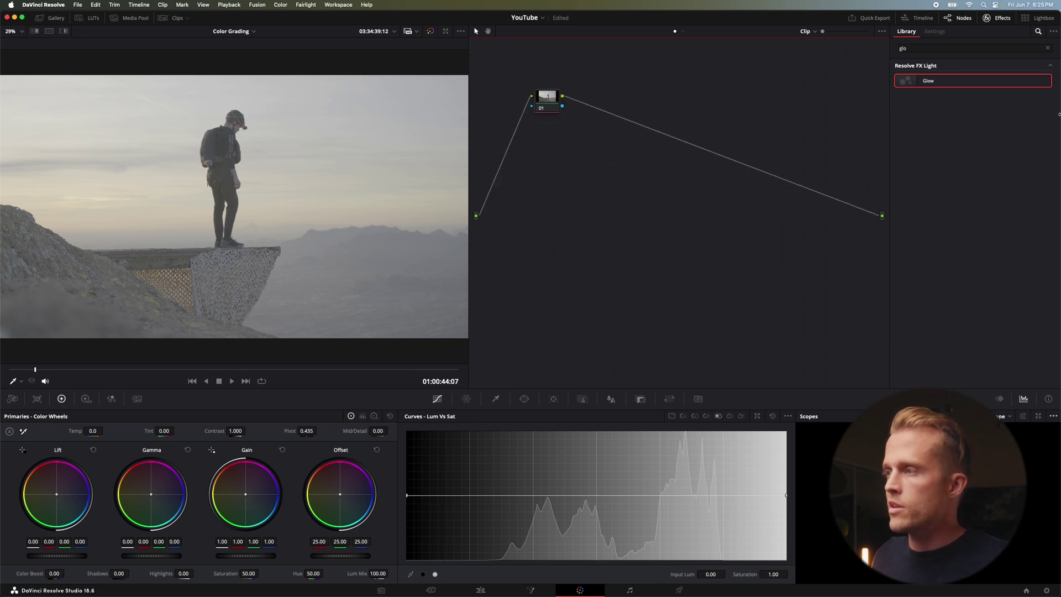
left_click(1047, 48)
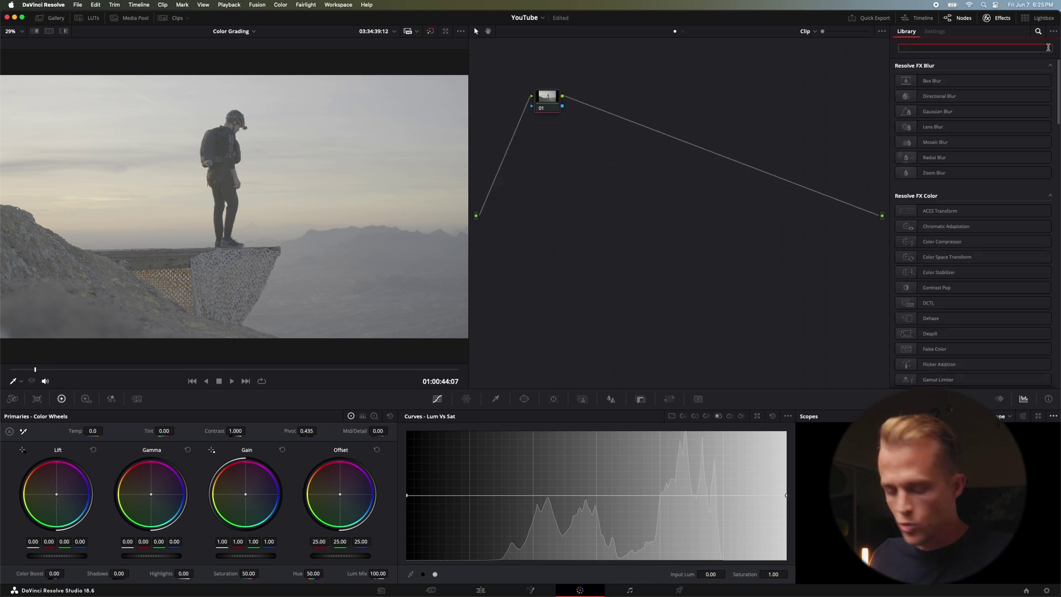
type("col")
left_click_drag(940, 81, 547, 98)
Set the transform from Panasonic V-Gamut/V-Log to DaVinci Wide Gamut/DaVinci Intermediate
left_click(976, 90)
left_click(972, 183)
left_click(962, 100)
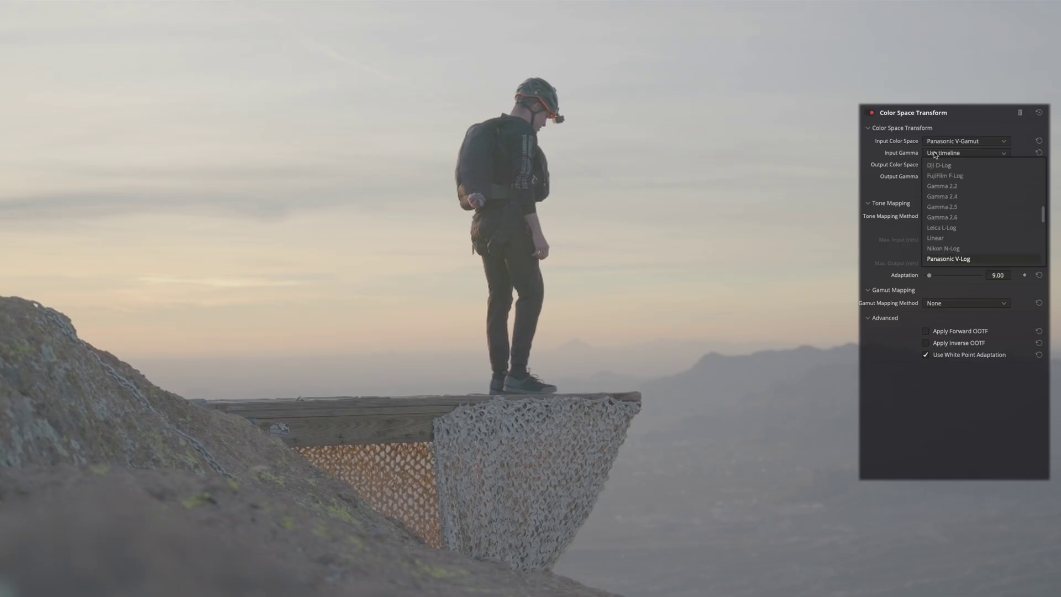
key("Return")
left_click(943, 165)
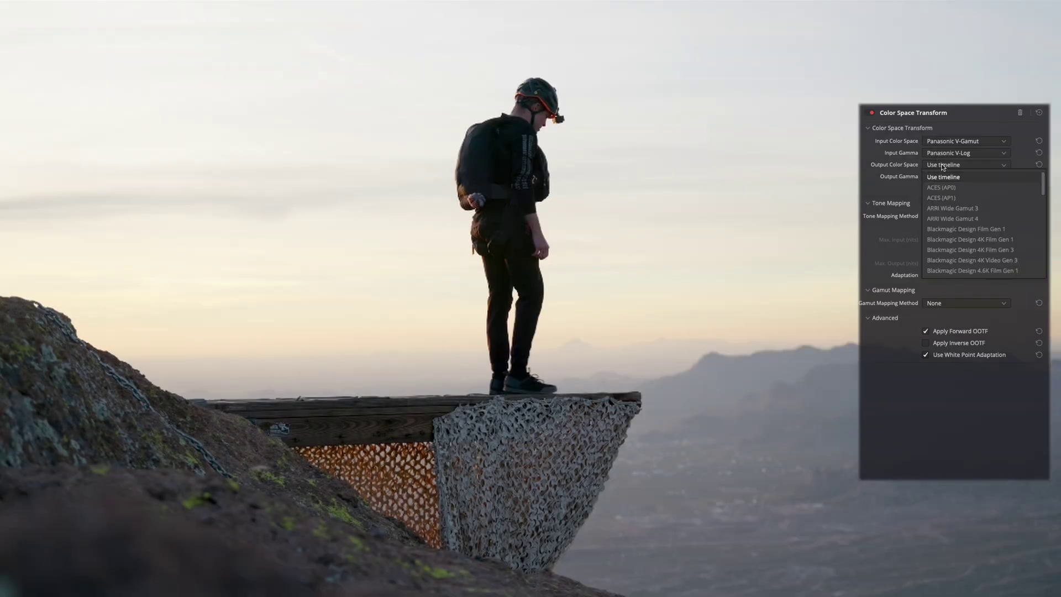
key("d")
key("Return")
left_click(946, 177)
key("d")
key("Return")
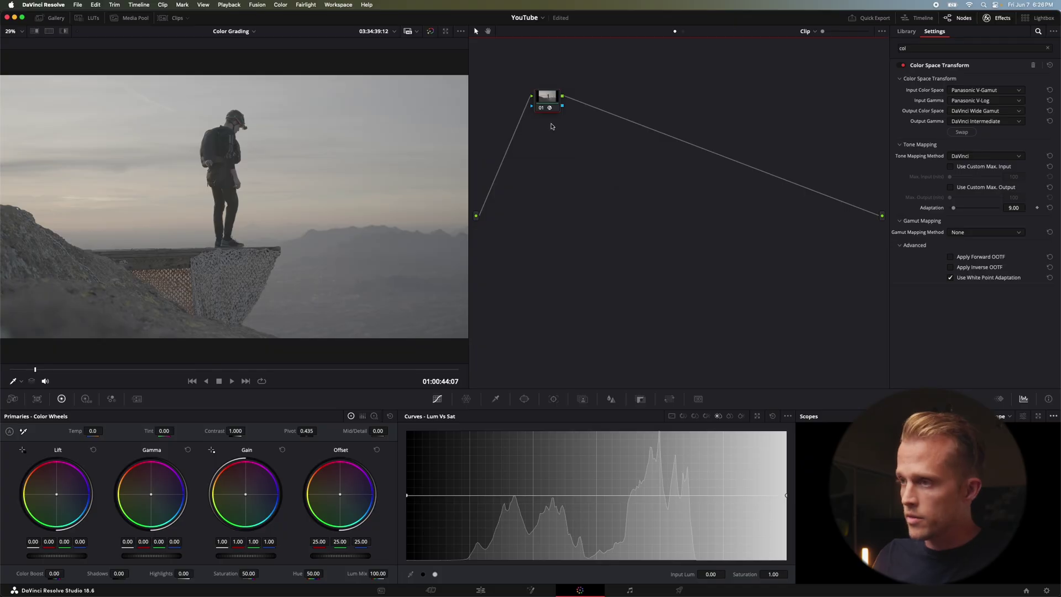
Swap the second node's transform and output to Rec.709 with Rec.709-A gamma
left_click_drag(587, 99, 804, 287)
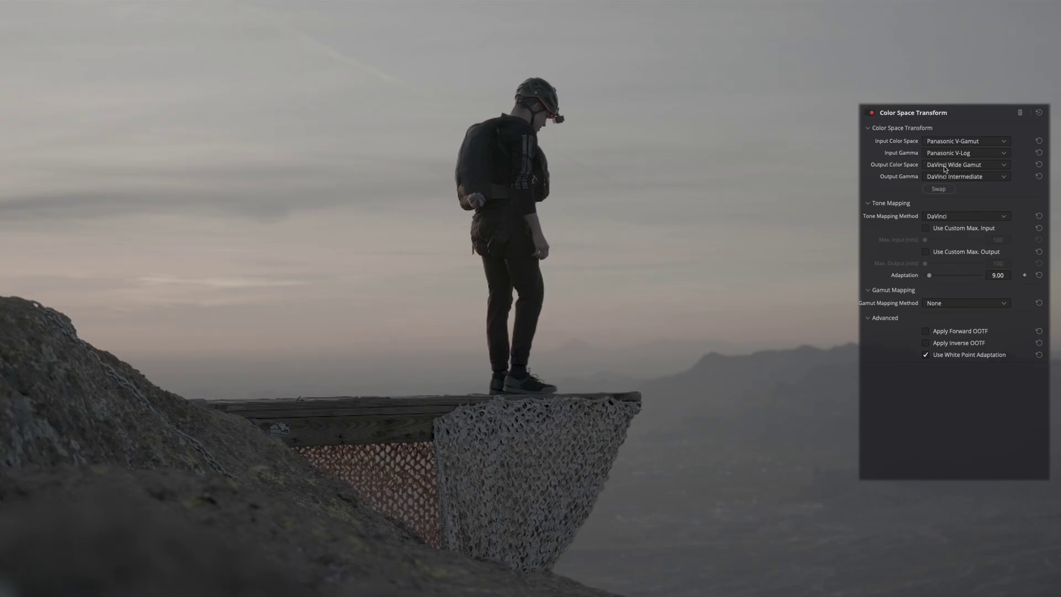
left_click(938, 189)
left_click(941, 165)
key("r")
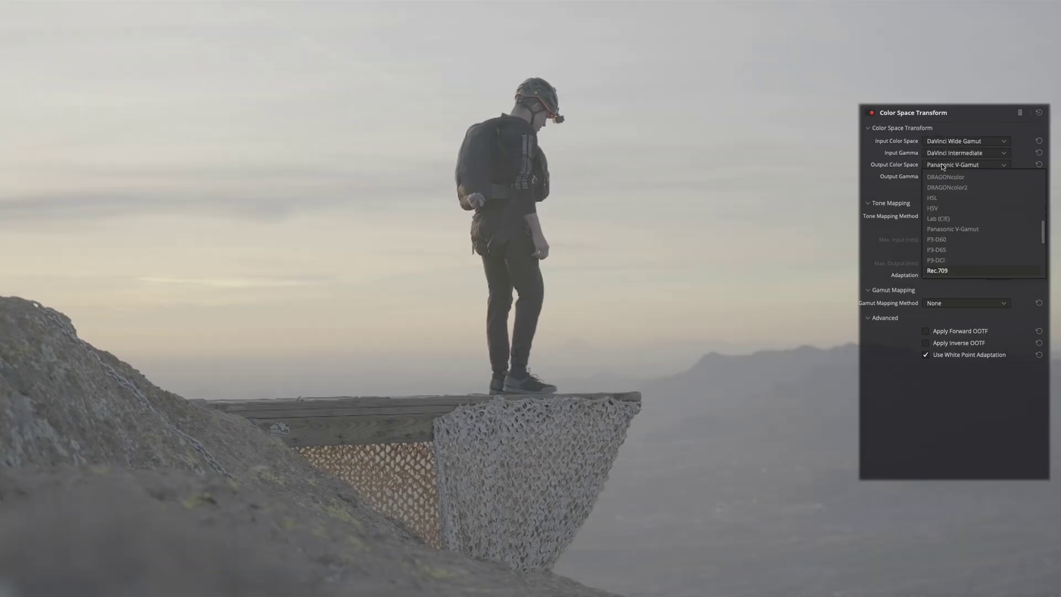
key("Return")
left_click(946, 176)
key("r")
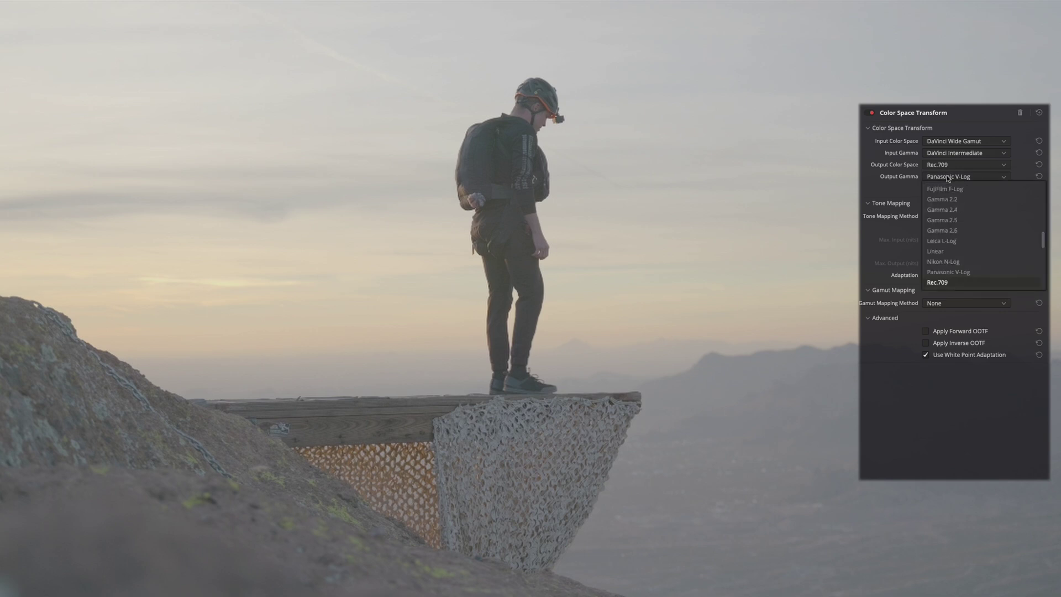
key("Down")
key("Return")
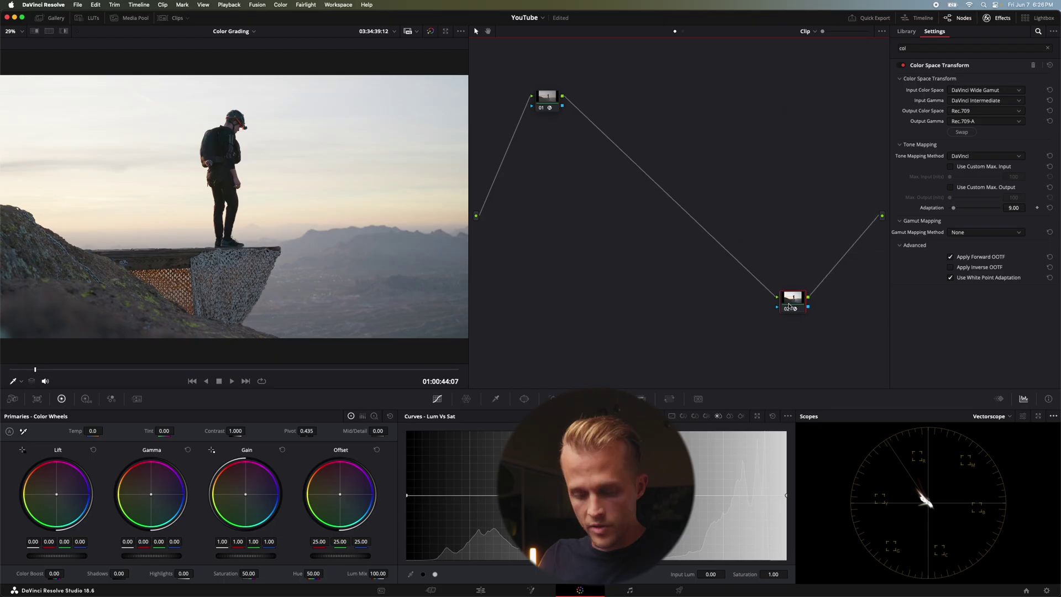
left_click(906, 31)
Apply the DWG 2383 D65 Kodak LUT to node 02 and move it left of node 03
left_click_drag(947, 95, 772, 196)
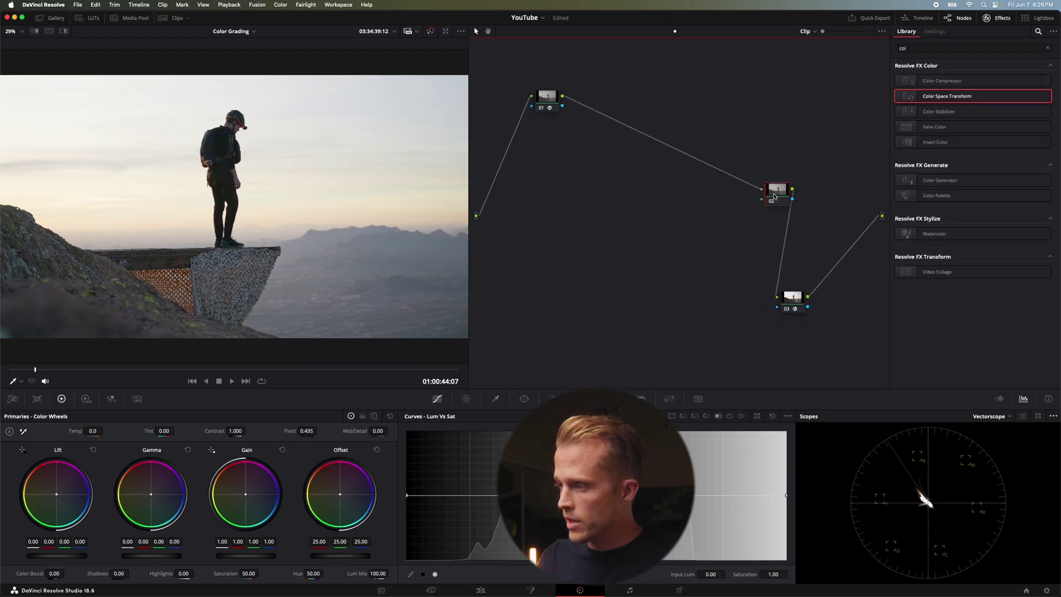
right_click(775, 191)
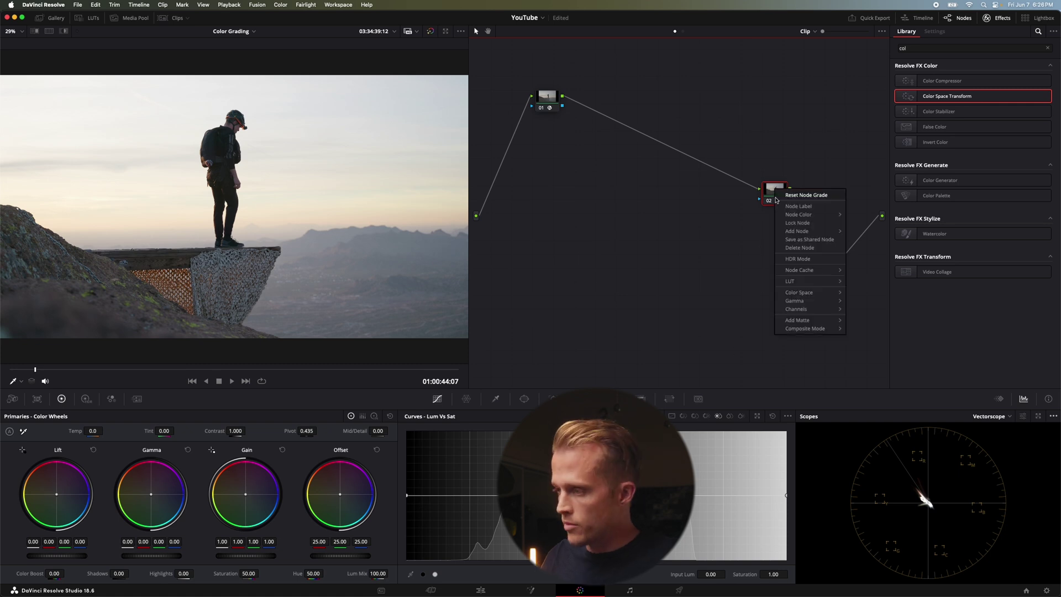
mouse_move(796, 282)
mouse_move(884, 423)
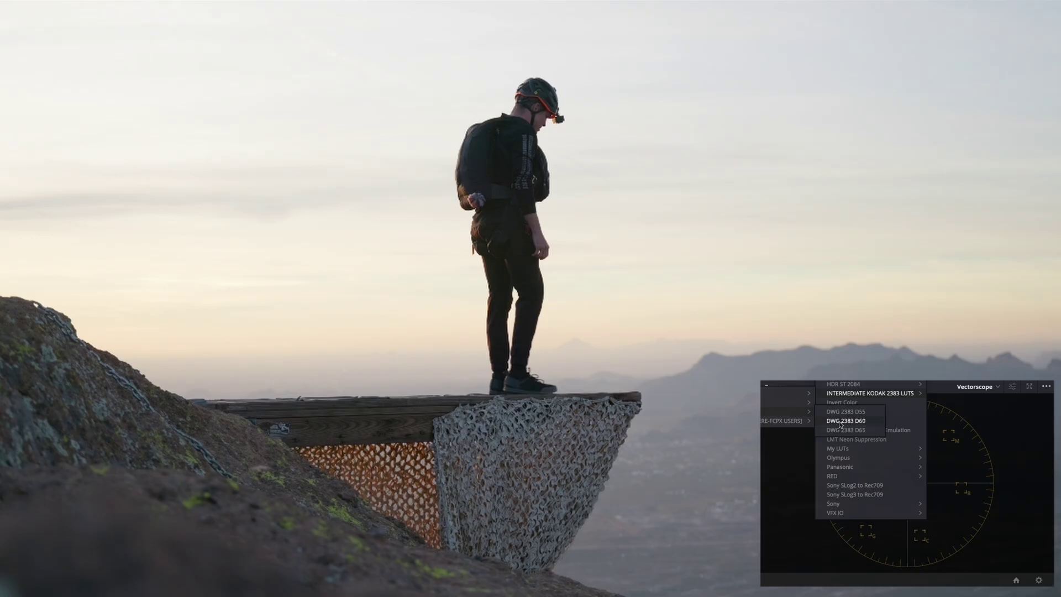
left_click(842, 430)
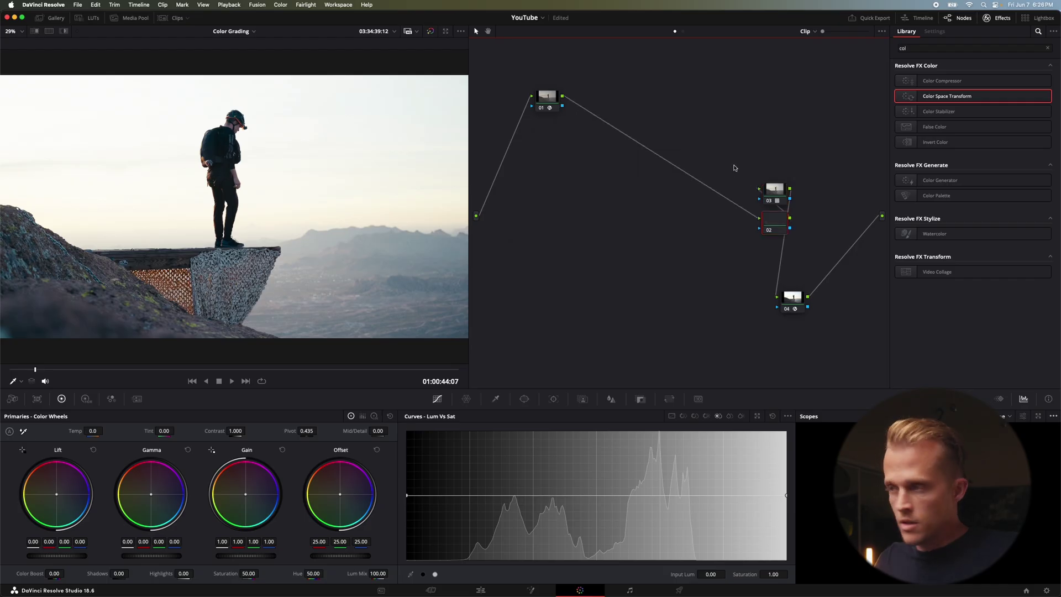
left_click_drag(774, 221, 726, 190)
Set the LUT node 03's Key Output Gain to 0.6
left_click(776, 189)
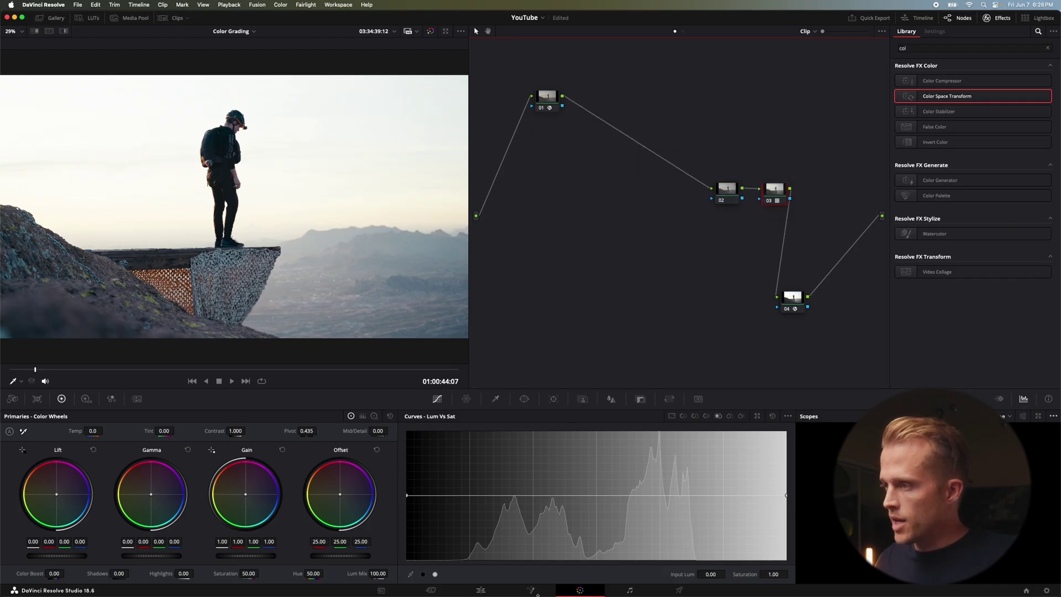
left_click(641, 399)
double_click(702, 501)
type("0.6")
key("Return")
Give node 02 a faded S-curve with lifted blacks and lowered whites, then add a new node
left_click(743, 228)
left_click(436, 399)
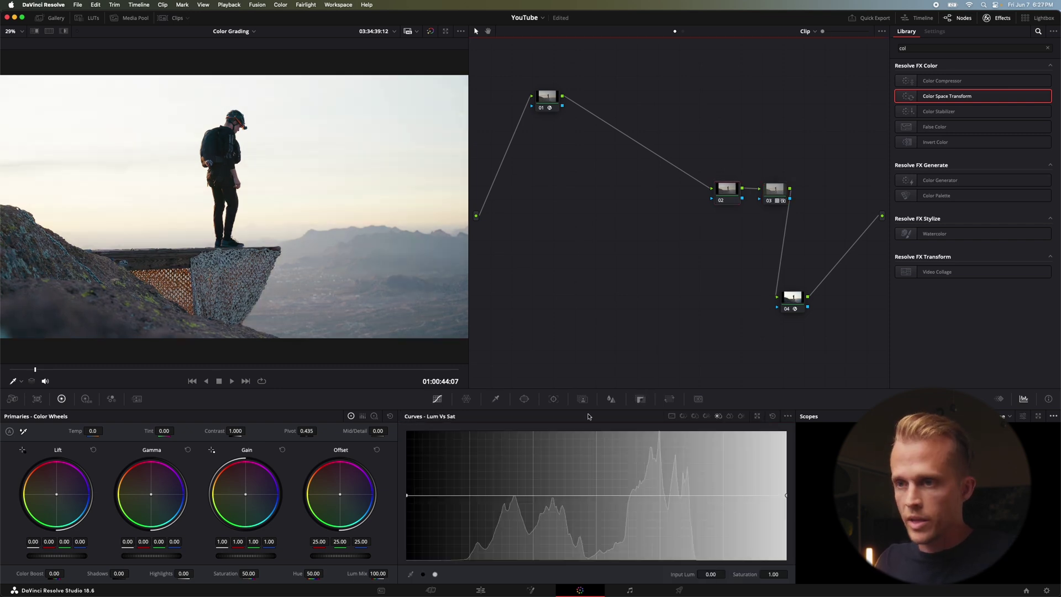
left_click(671, 416)
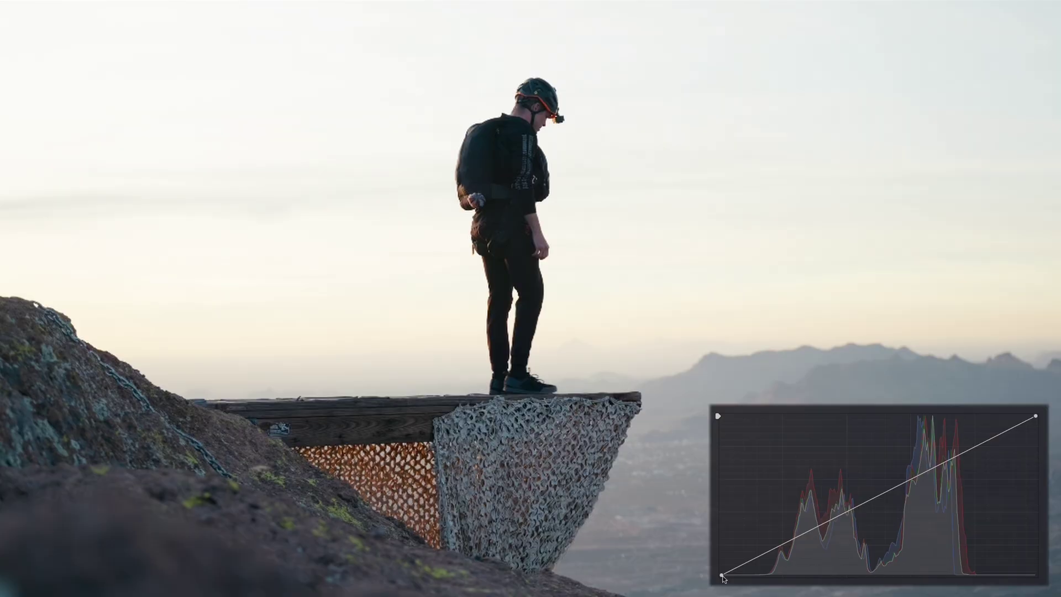
left_click_drag(723, 576, 719, 569)
left_click_drag(1036, 416, 1036, 425)
left_click(778, 538)
left_click_drag(779, 539, 783, 551)
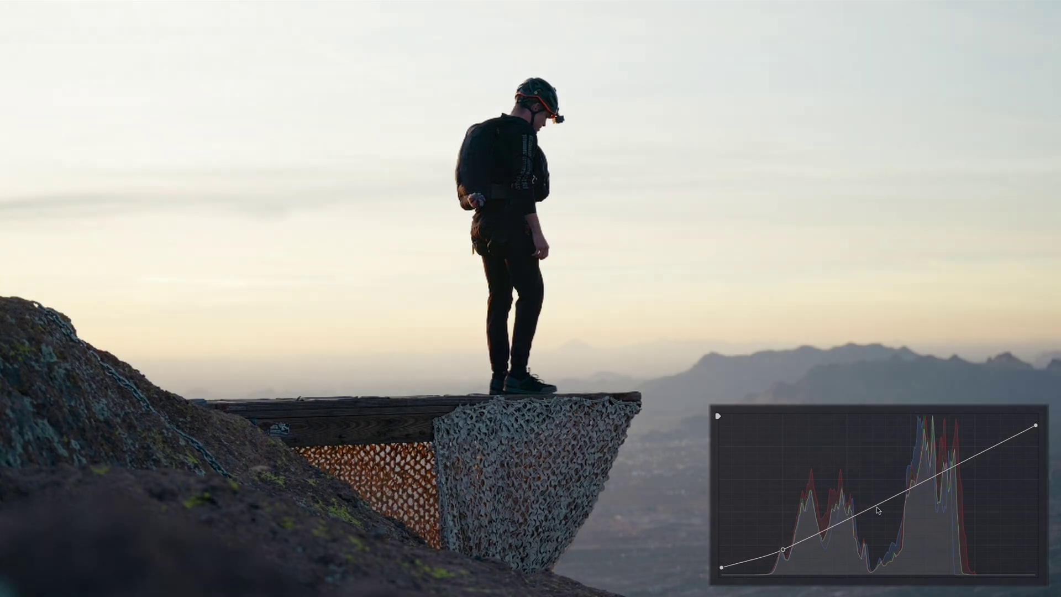
left_click_drag(893, 497, 923, 465)
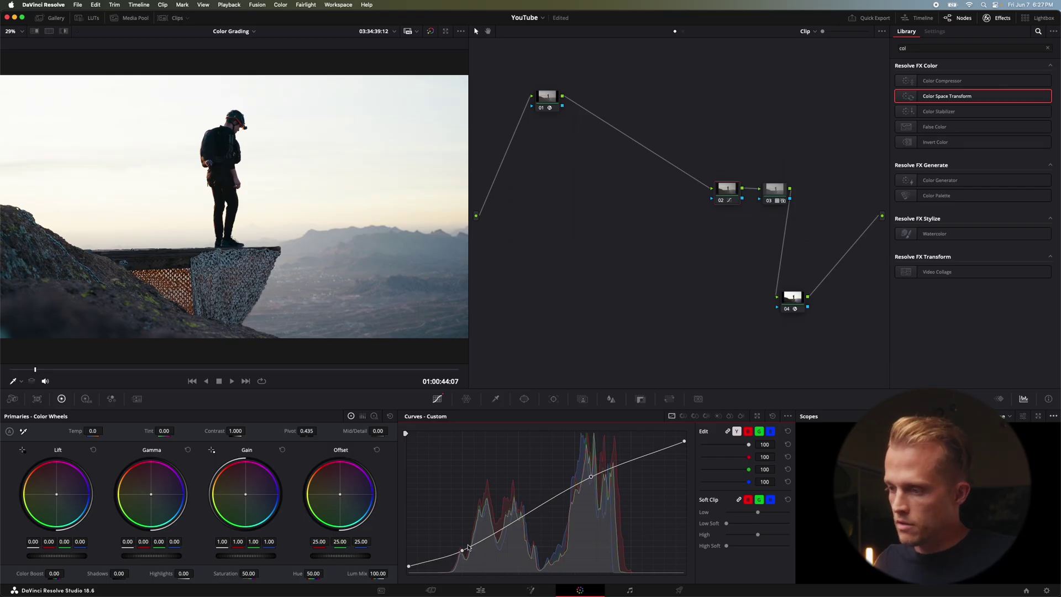
left_click(732, 194)
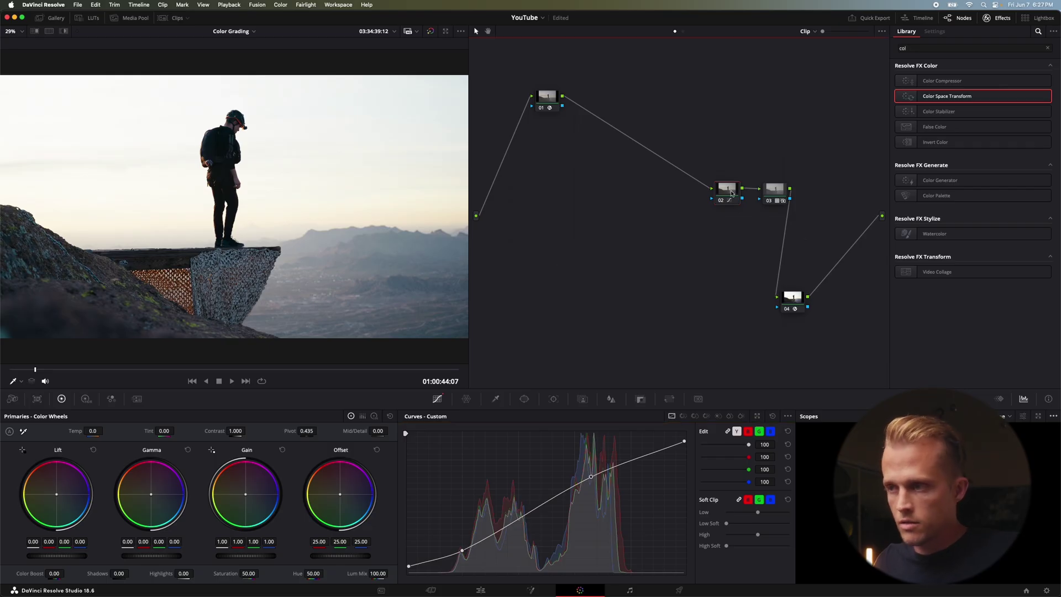
key("shift+s")
Set the new node to Lift -0.02, Gamma 0.01, Gain 0.93, comparing with Ctrl+D bypass
left_click_drag(576, 186, 563, 186)
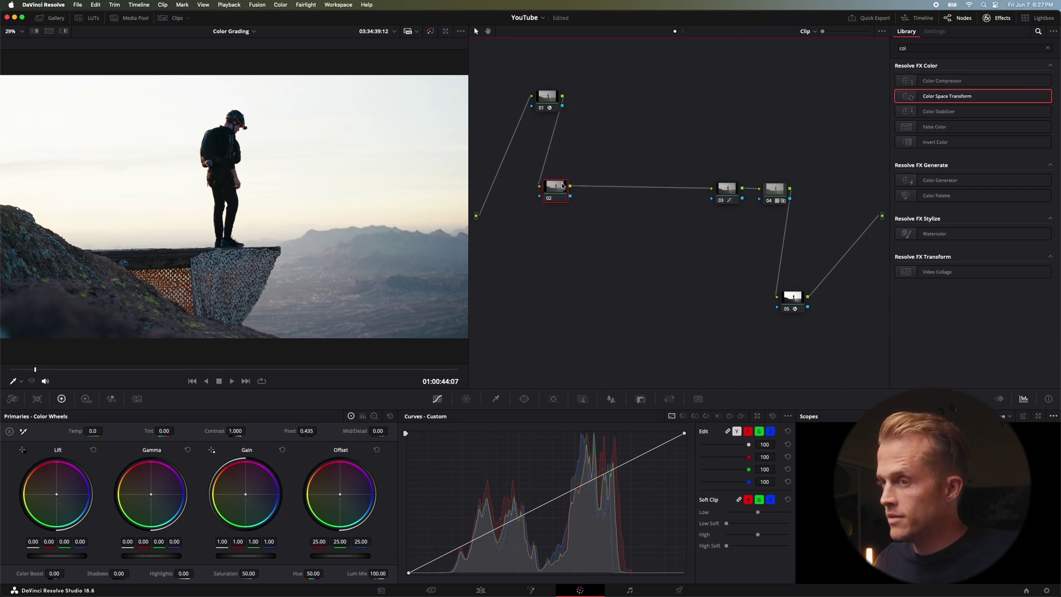
left_click_drag(60, 559, 52, 559)
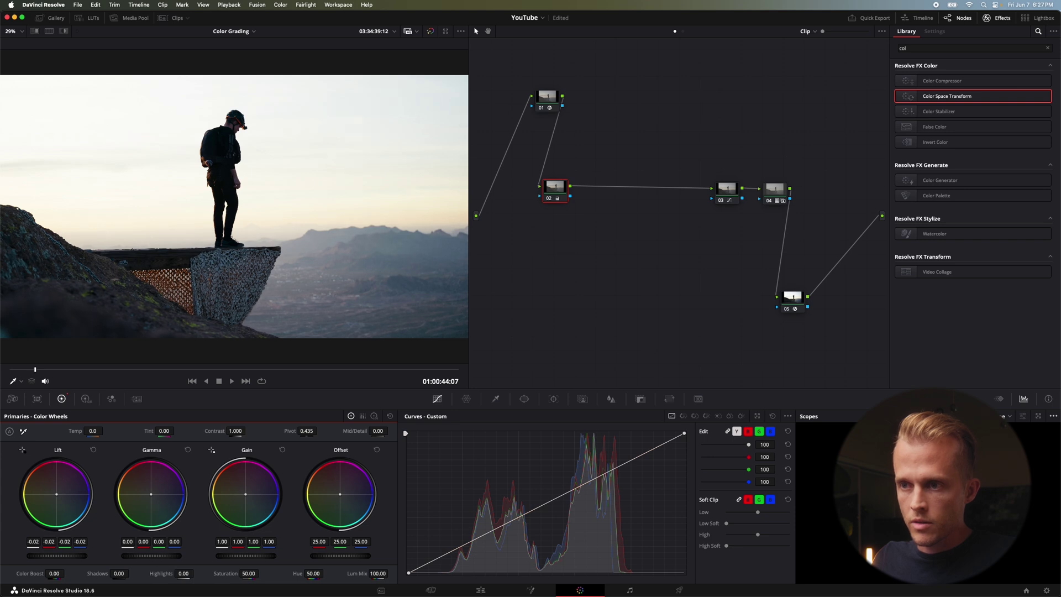
key("ctrl+d")
key("ctrl+d")
key("ctrl+d")
key("ctrl+d")
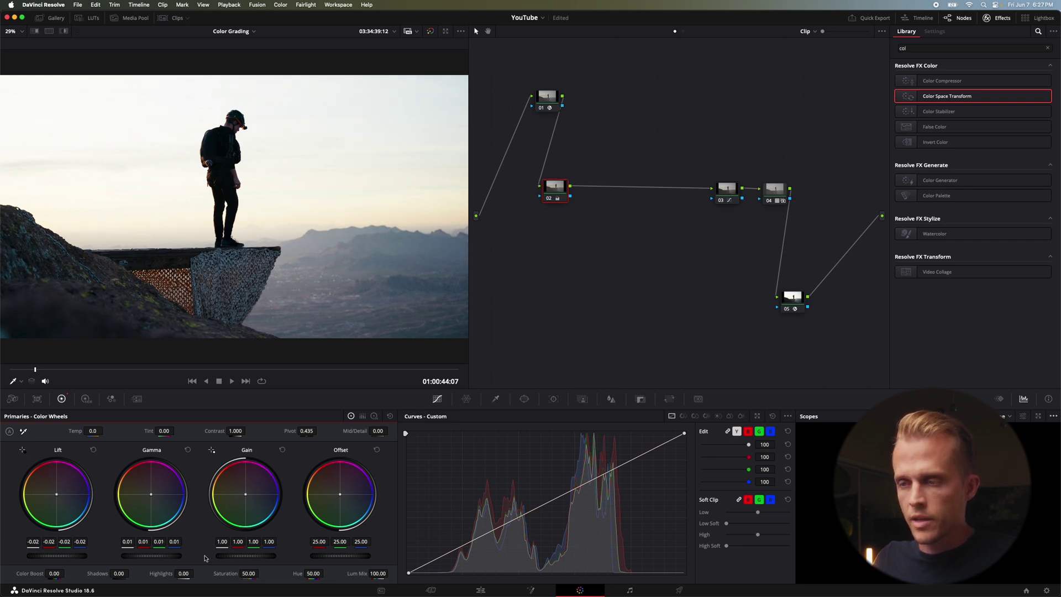
left_click_drag(246, 555, 239, 556)
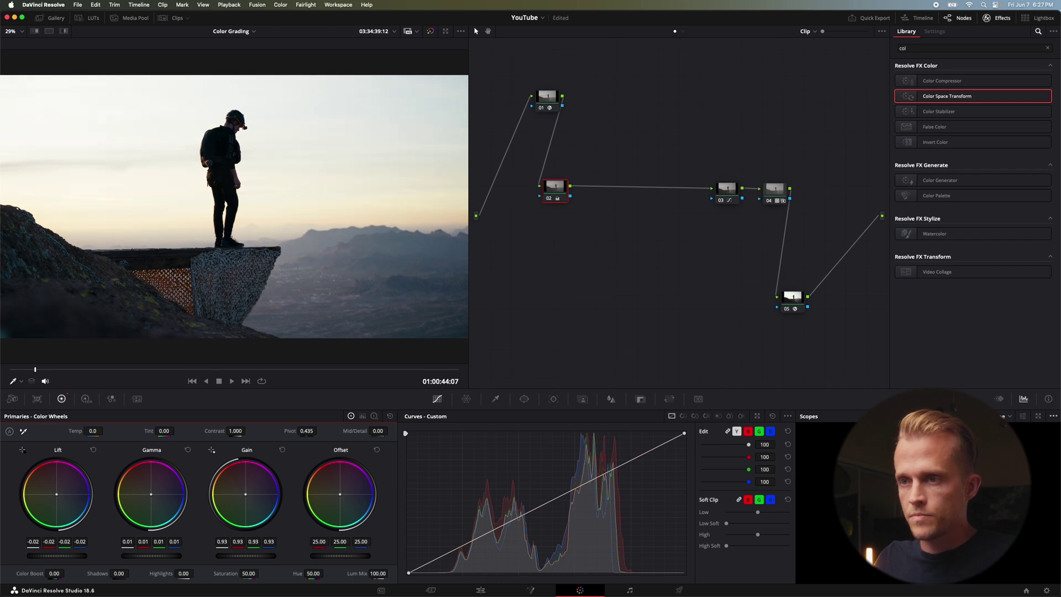
key("ctrl+d")
key("ctrl+d")
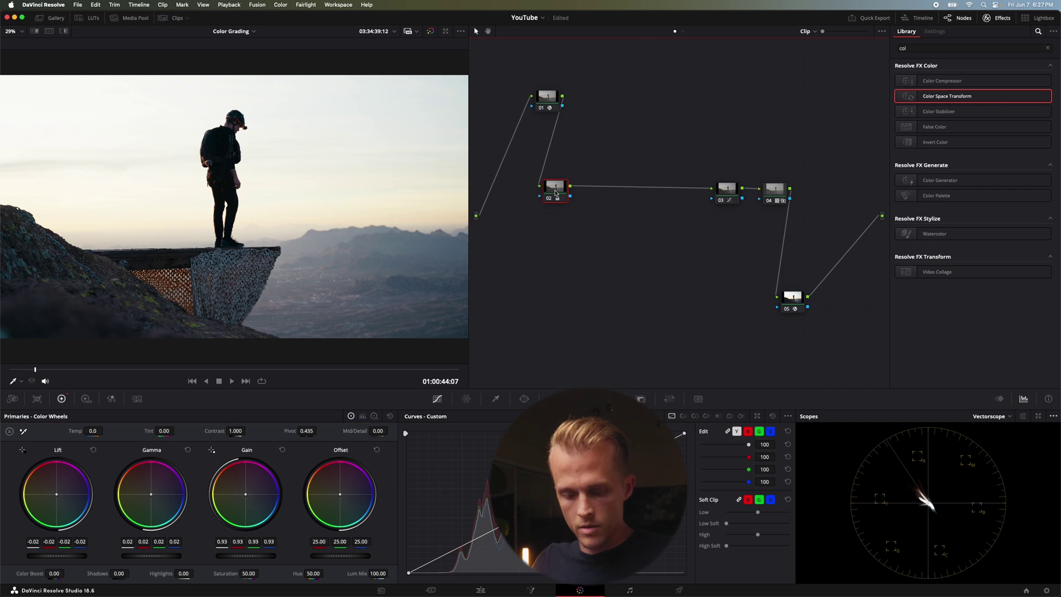
Add node 03 after node 02 and place a point on its custom curve
key("alt+s")
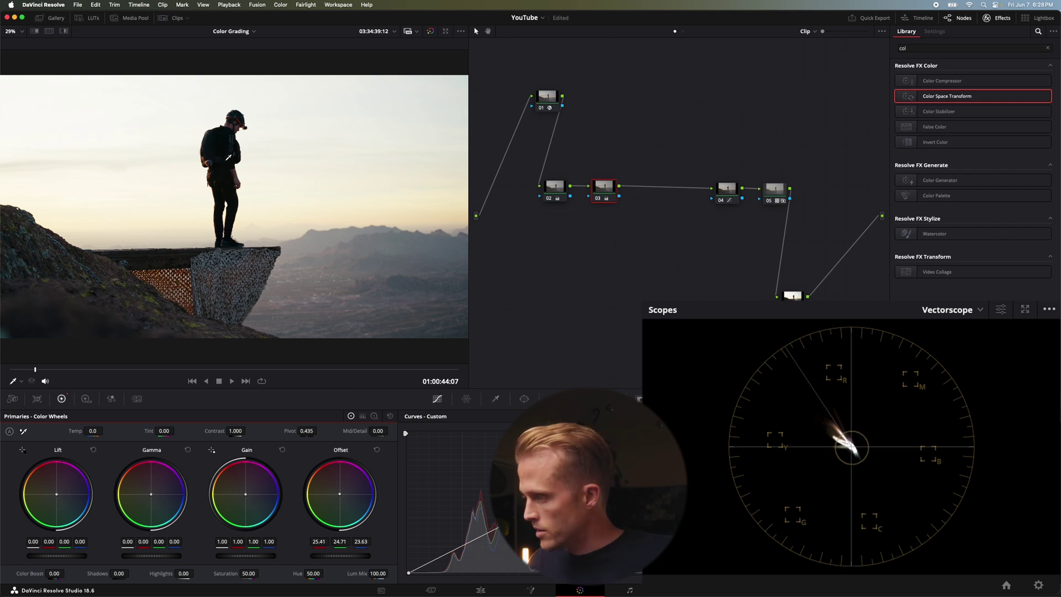
left_click(226, 156)
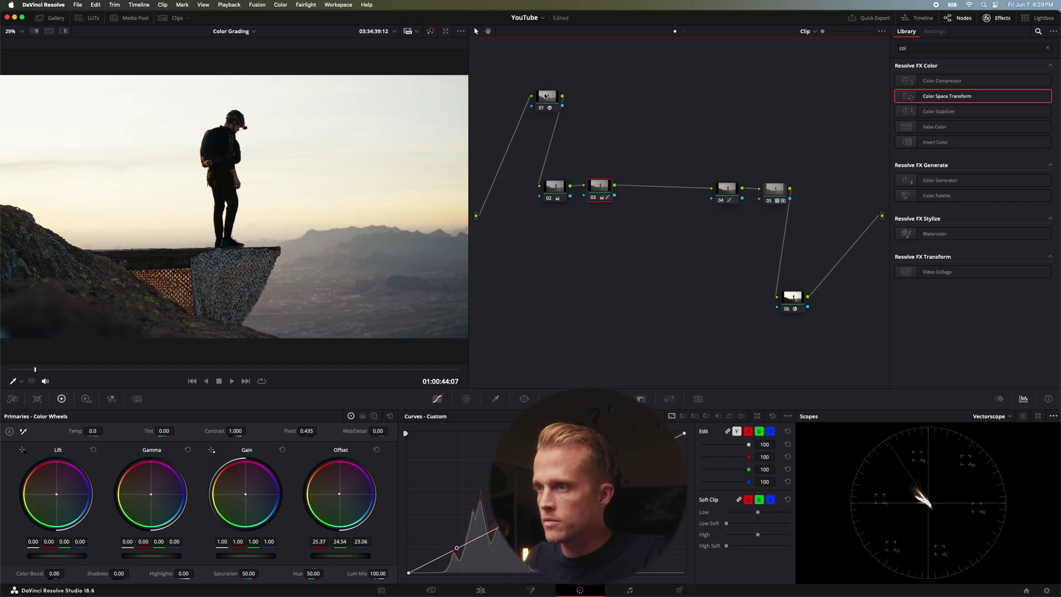
Insert a new first node with Glow at lowered opacity, then add empty node 05 after node 04
left_click(545, 96)
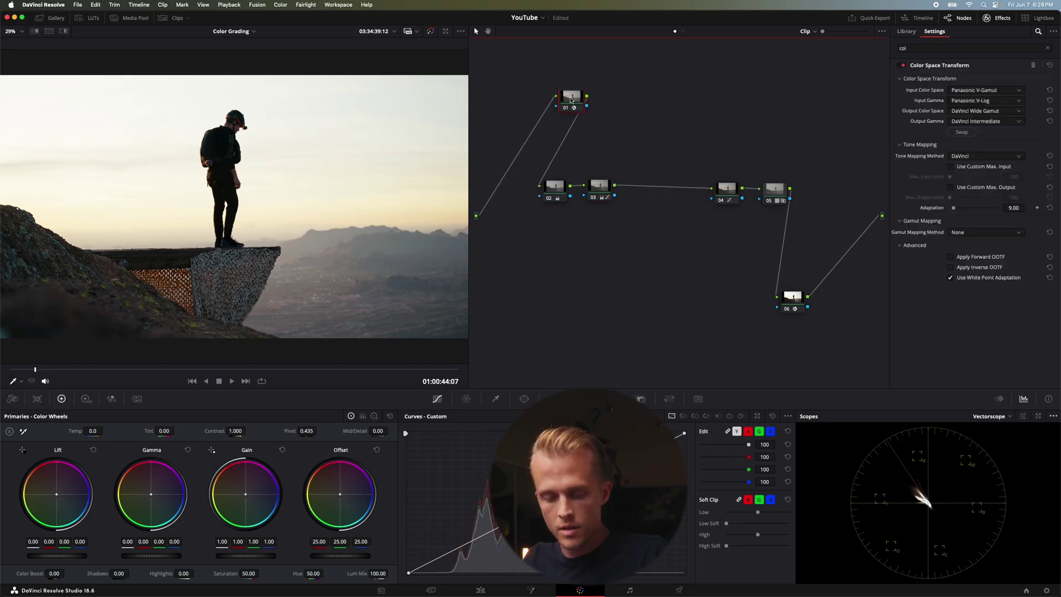
left_click(906, 31)
key("shift+s")
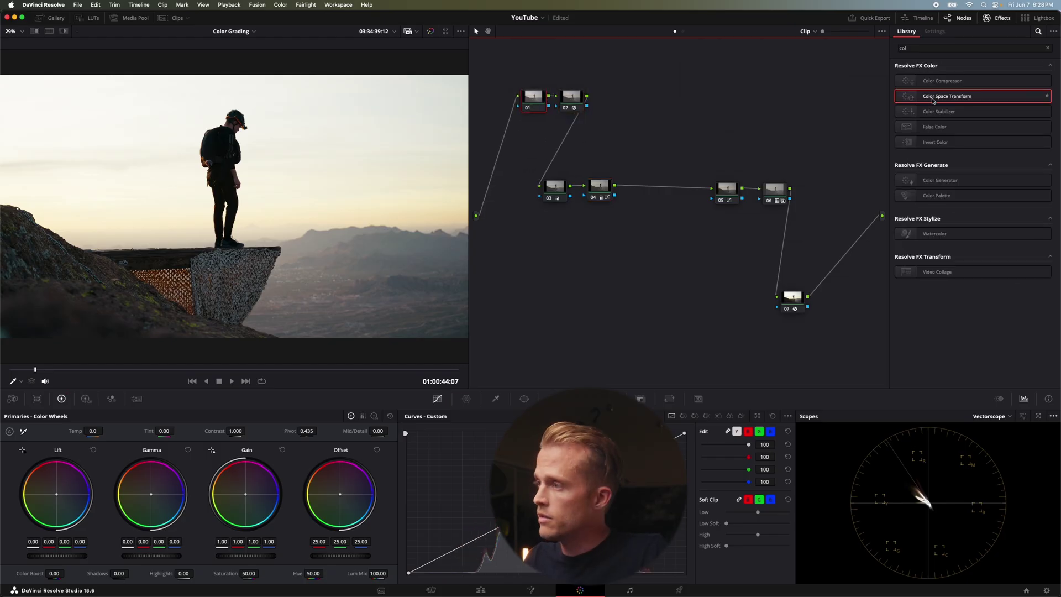
left_click(1048, 48)
type("glo")
left_click_drag(928, 81, 533, 103)
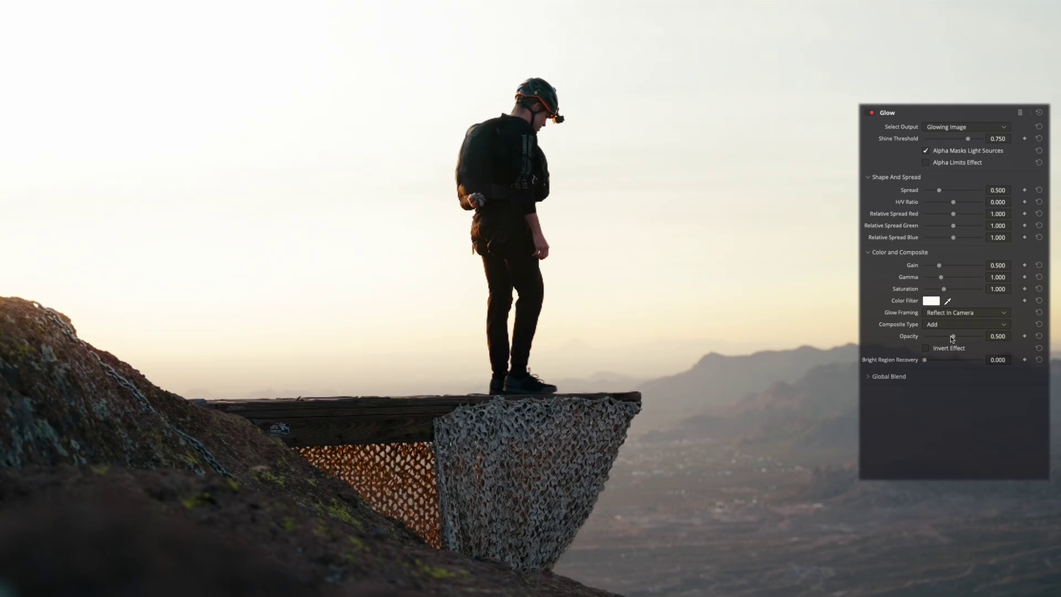
left_click_drag(952, 337, 939, 339)
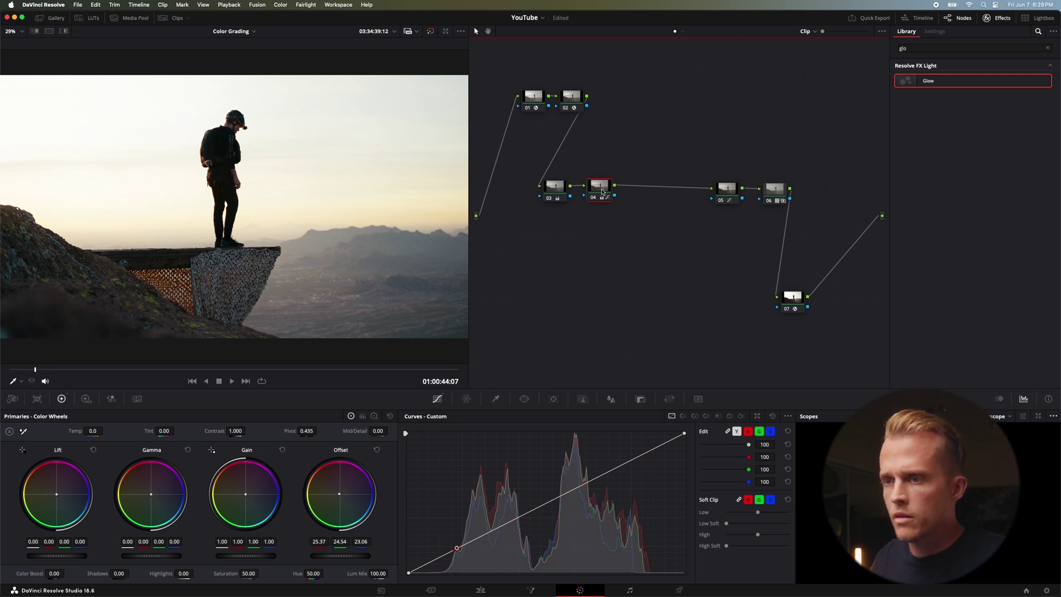
key("alt+s")
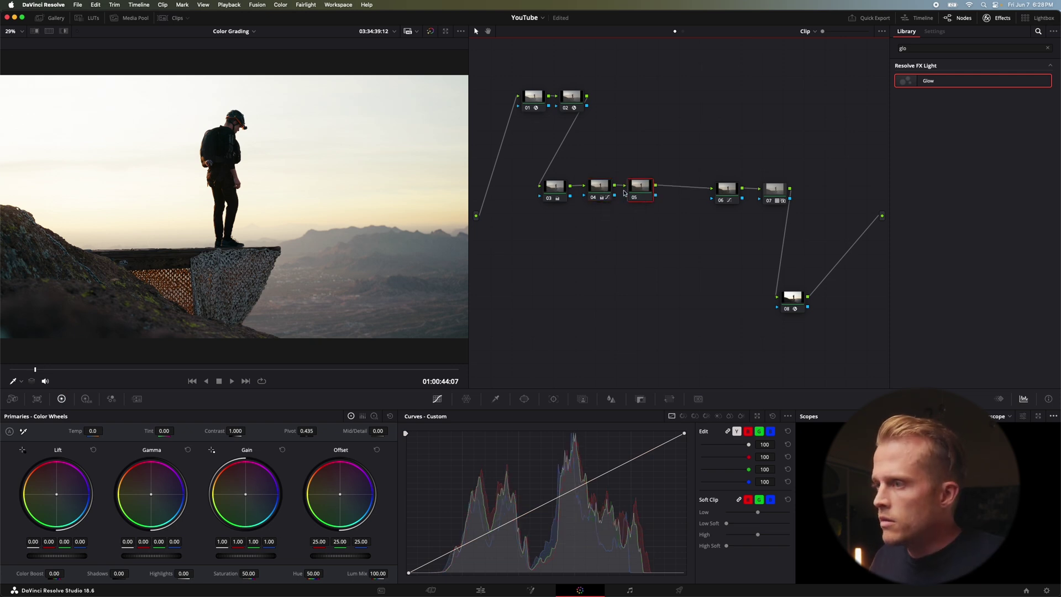
Add an upward gradient window on node 05 at the ledge, rotated 178.85° with softness 6.04
left_click_drag(645, 191, 652, 191)
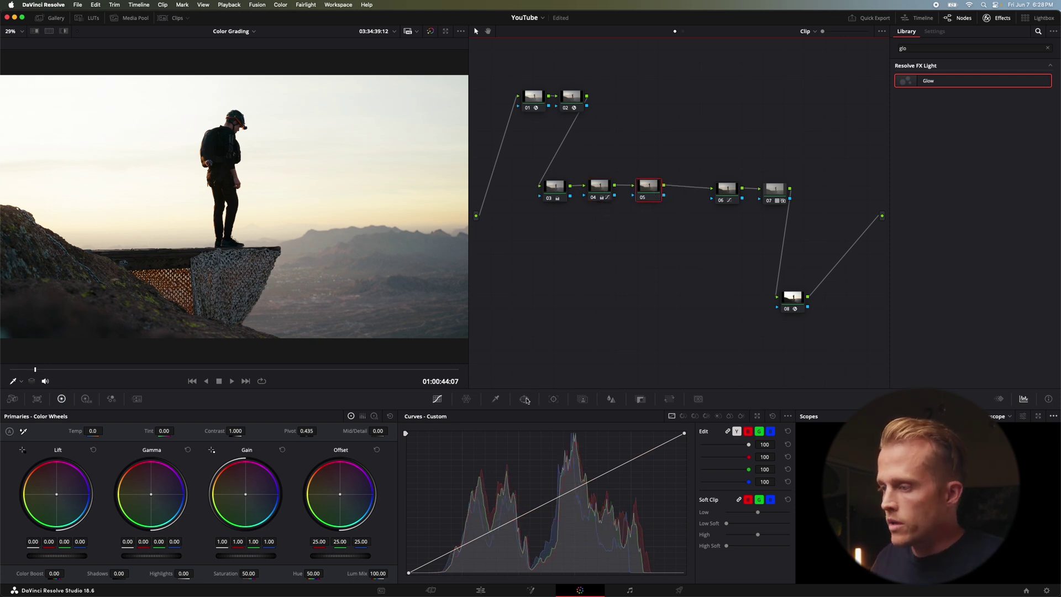
left_click(526, 400)
left_click(416, 542)
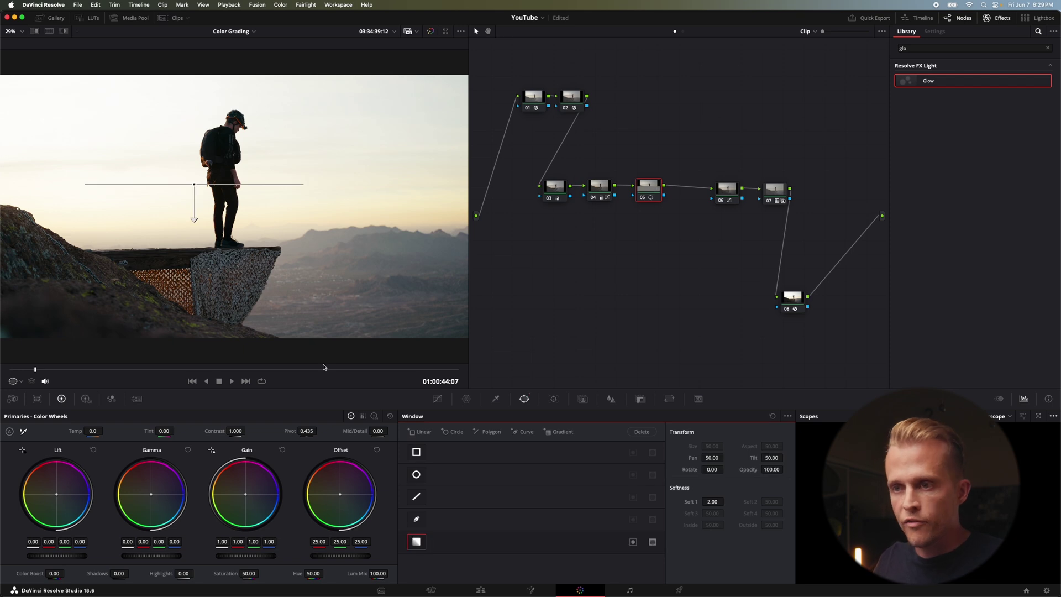
left_click_drag(193, 221, 236, 264)
key("shift+h")
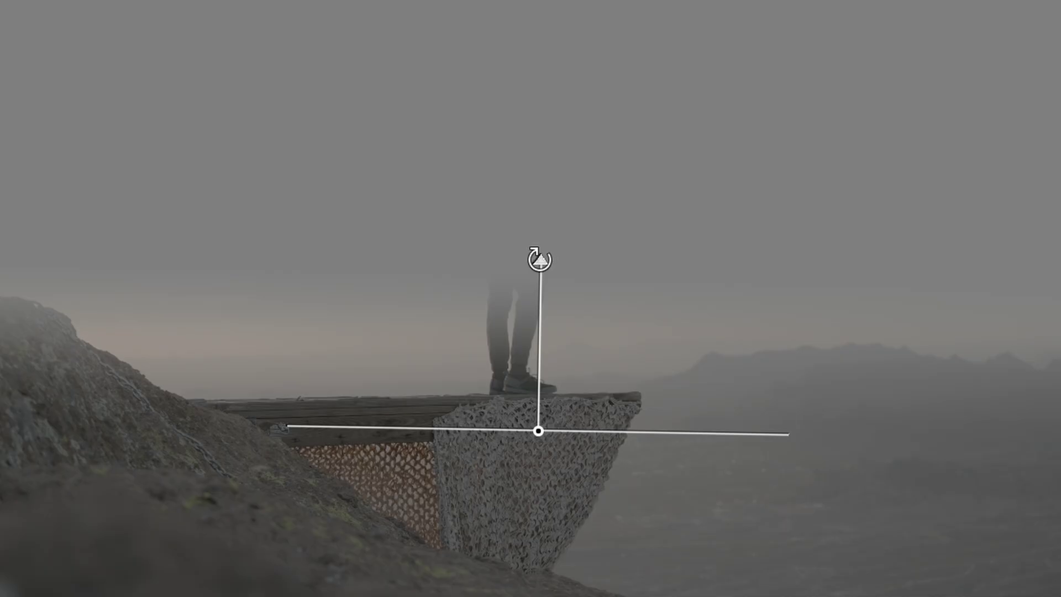
left_click_drag(238, 189, 235, 159)
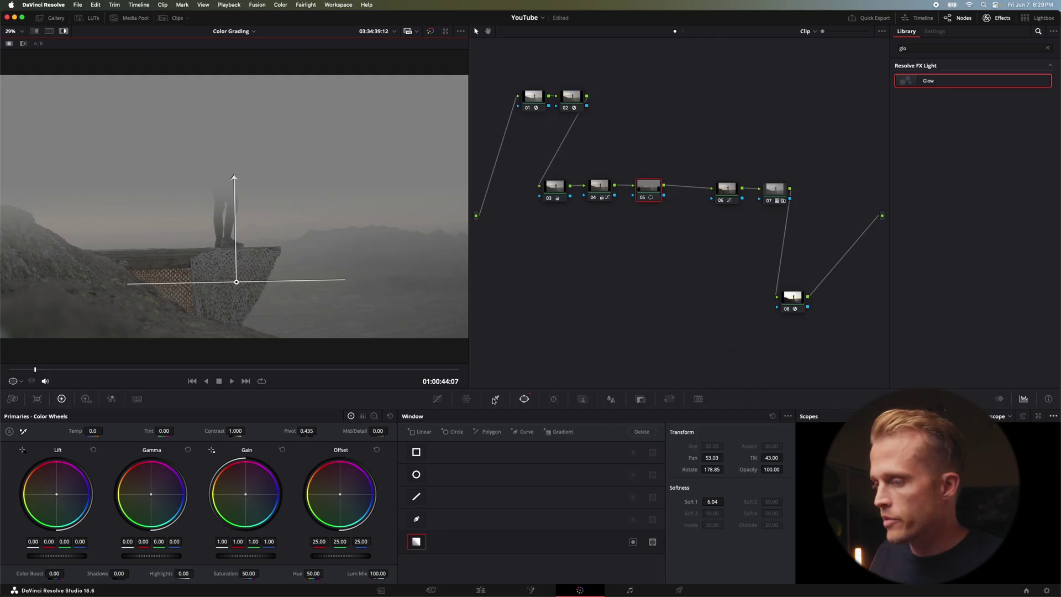
left_click(437, 399)
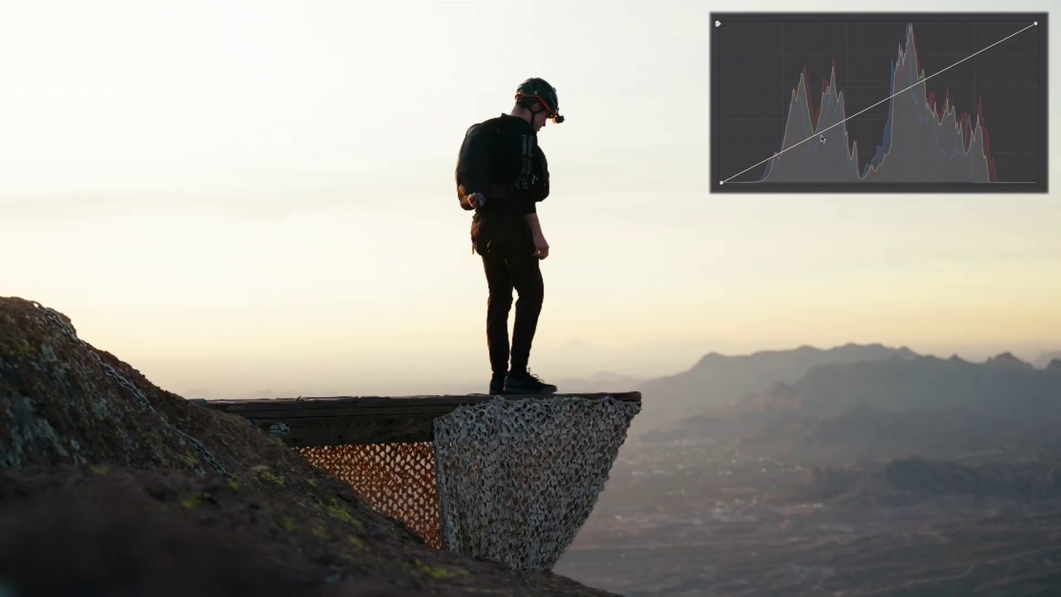
Pull down the lower mids on the custom curve, then add serial node 10 after node 09
left_click_drag(819, 137, 821, 142)
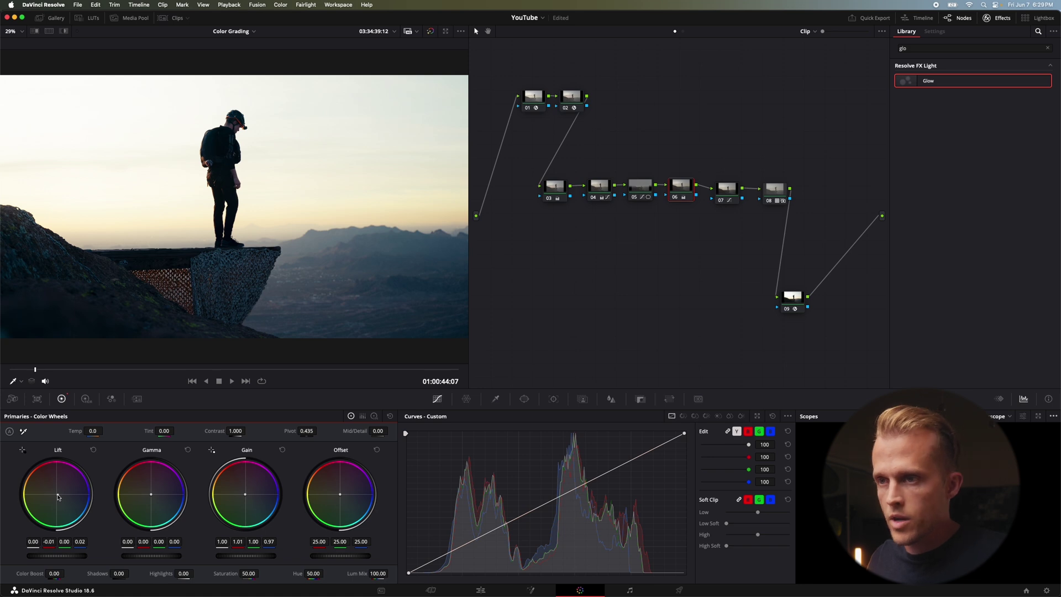
left_click_drag(796, 298, 751, 318)
key("alt+s")
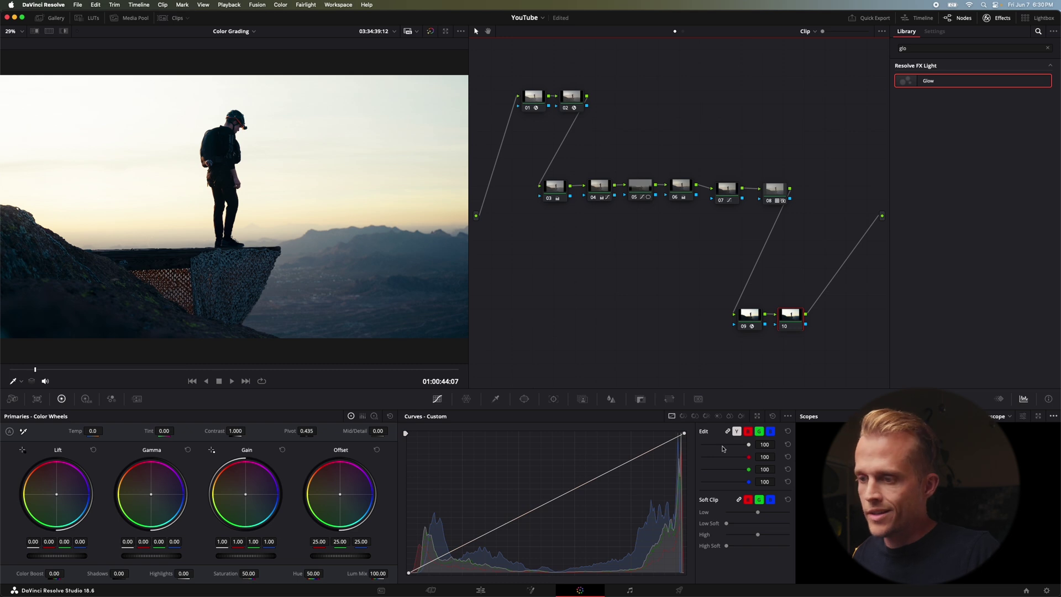
On node 10's Lum vs Sat curve, drop the shadow end to zero and add a highlight point
left_click(719, 416)
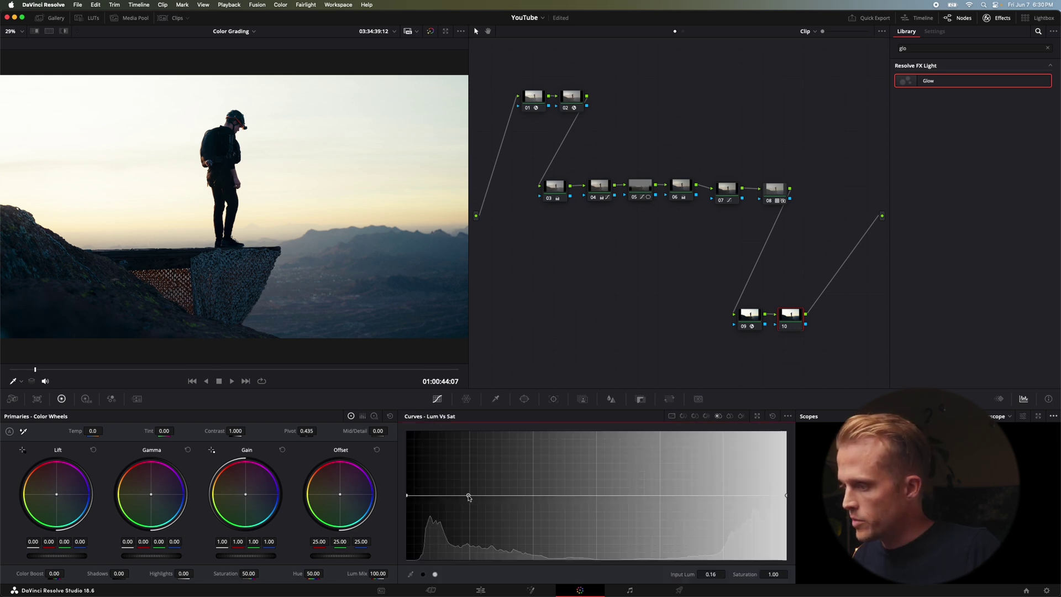
left_click_drag(408, 496, 407, 559)
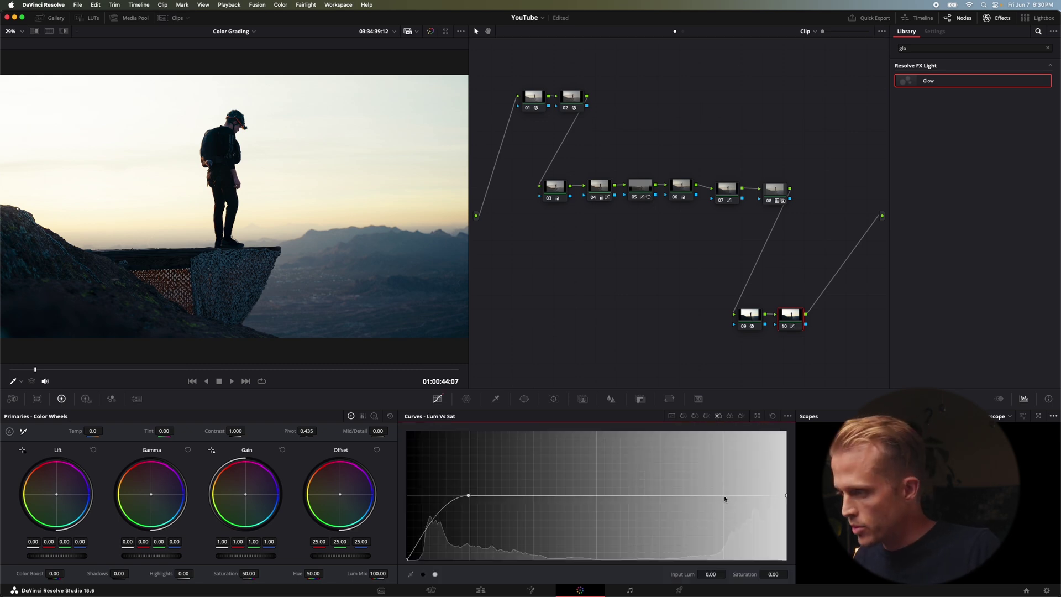
left_click(754, 495)
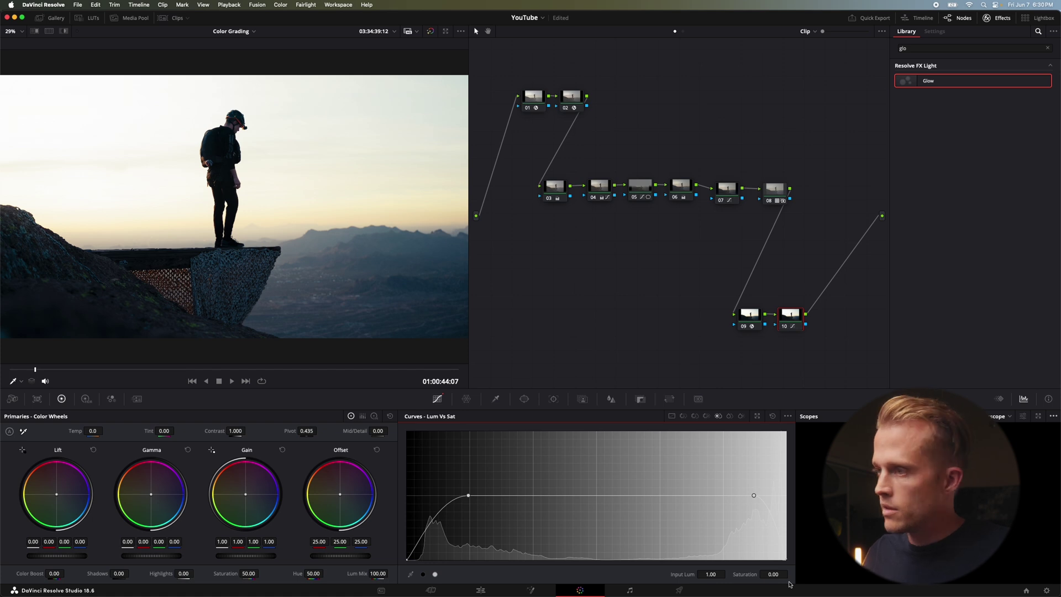
left_click(810, 351)
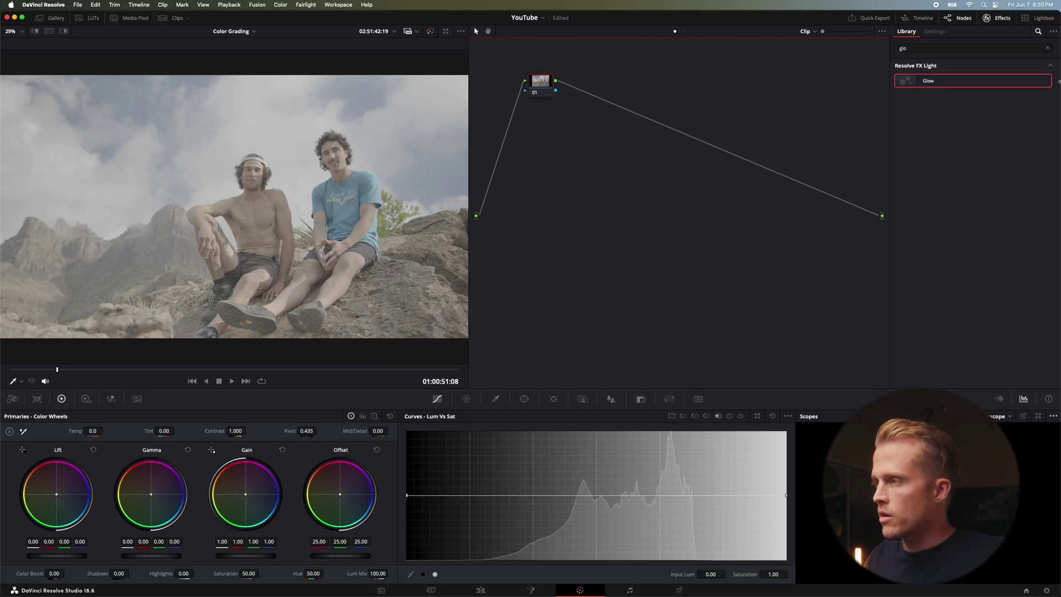
Apply a Color Space Transform to the hikers clip's node 01
left_click(1029, 48)
type("col")
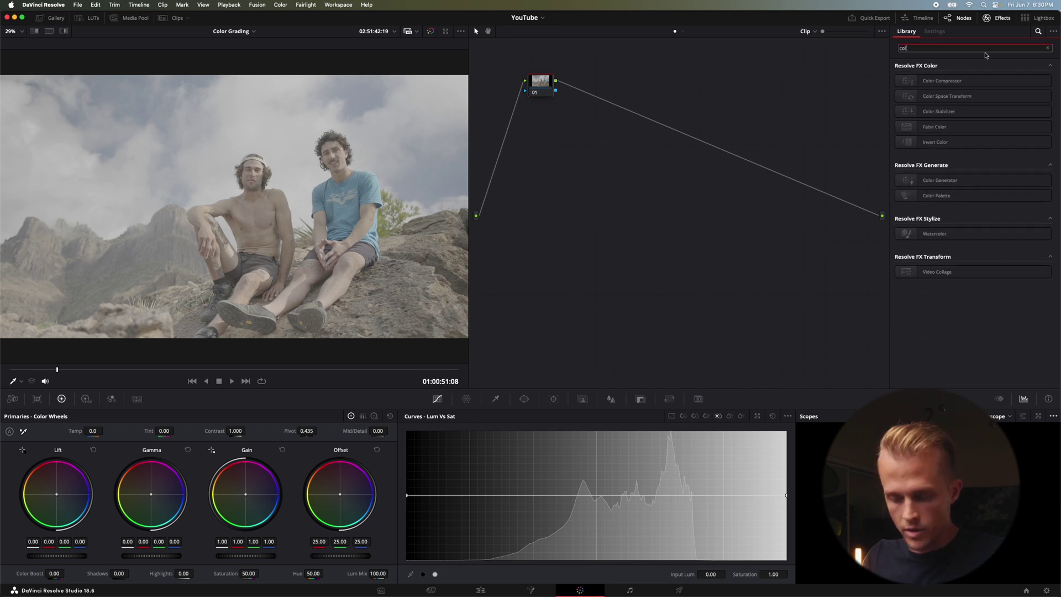
left_click_drag(948, 95, 535, 84)
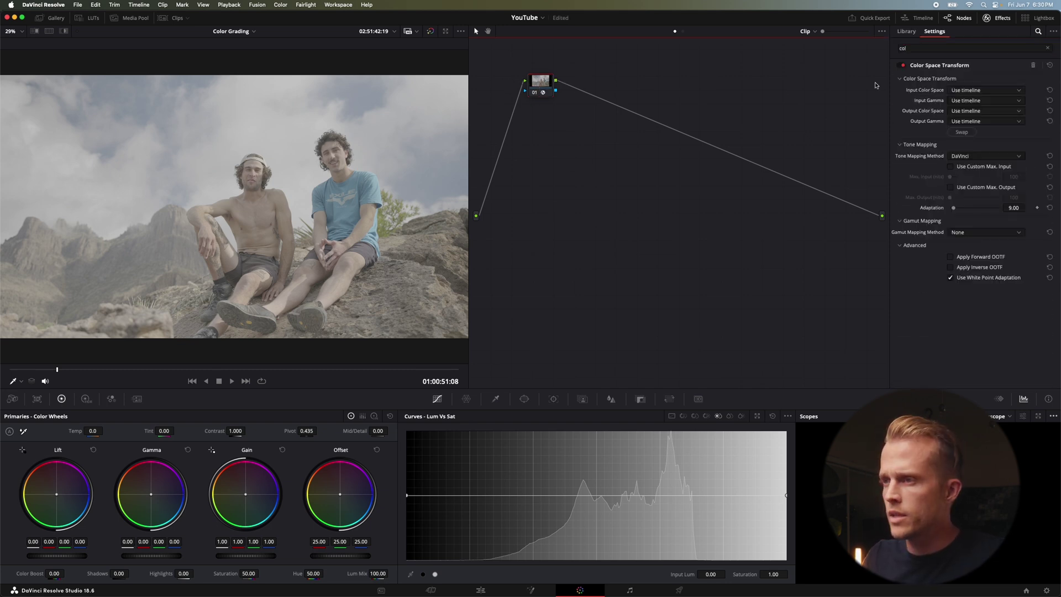
Set the transform from Panasonic V-Gamut/V-Log to DaVinci Wide Gamut/DaVinci Intermediate
left_click(970, 90)
key("Return")
left_click(970, 100)
type("pan")
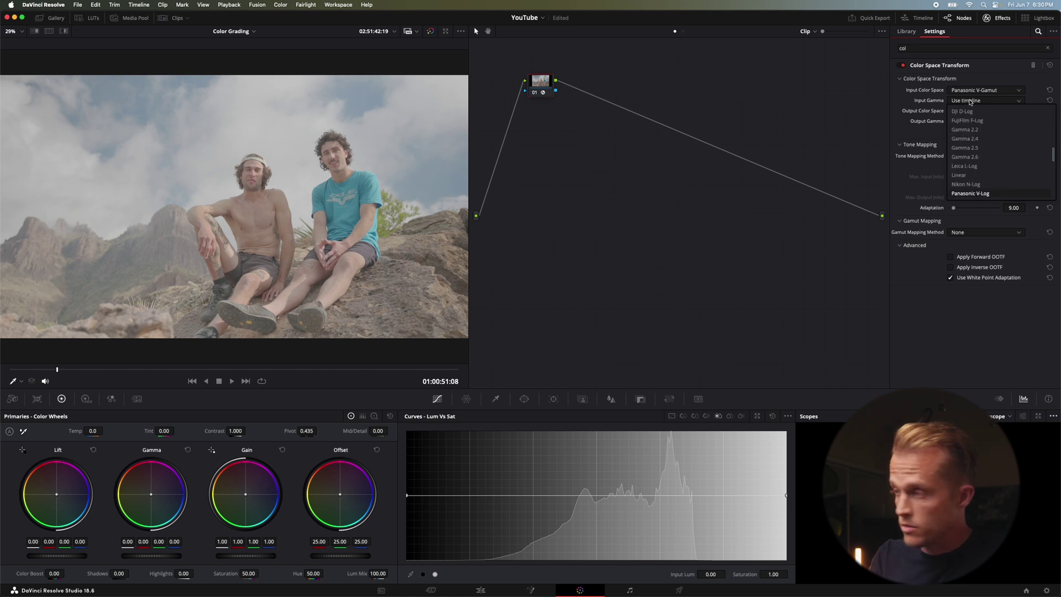
key("Return")
left_click(970, 111)
type("dav")
key("Return")
left_click(971, 121)
type("dav")
key("Return")
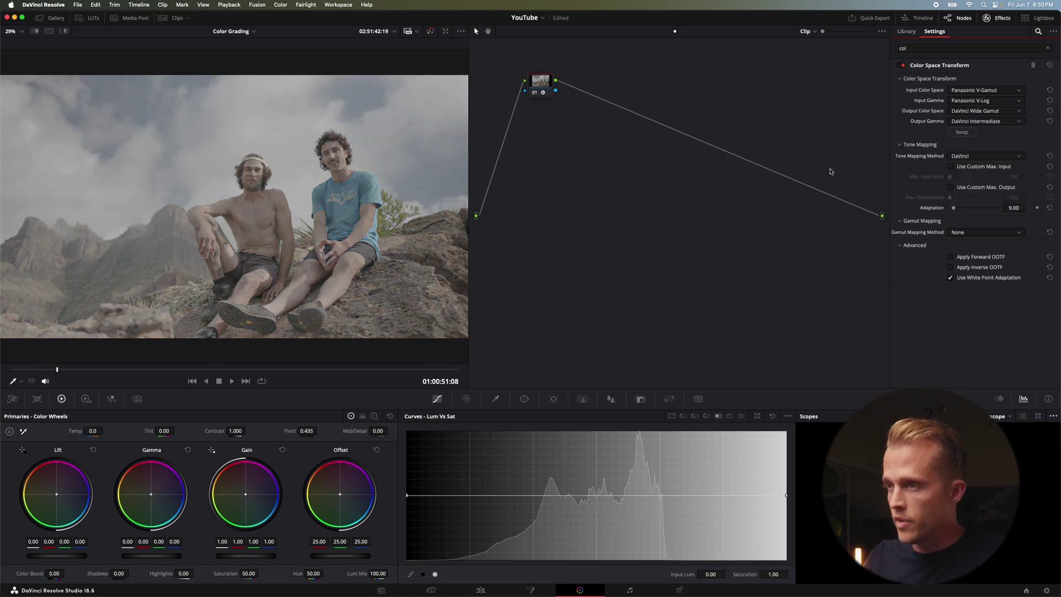
Add node 02 with a swapped transform out to Rec.709/Rec.709-A, then insert an empty node before it
key("alt+s")
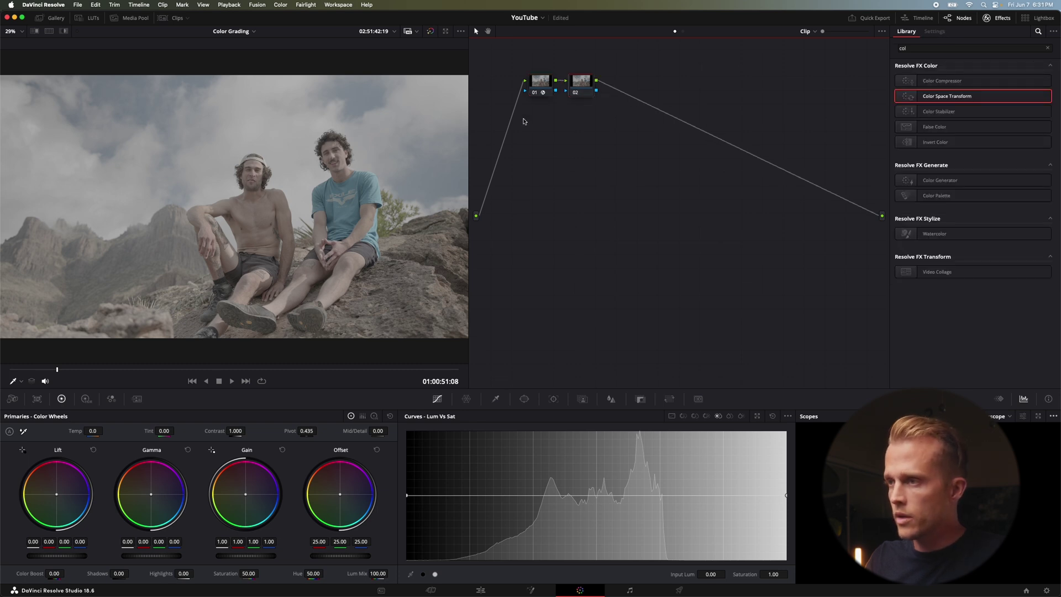
left_click_drag(580, 81, 790, 297)
left_click(962, 132)
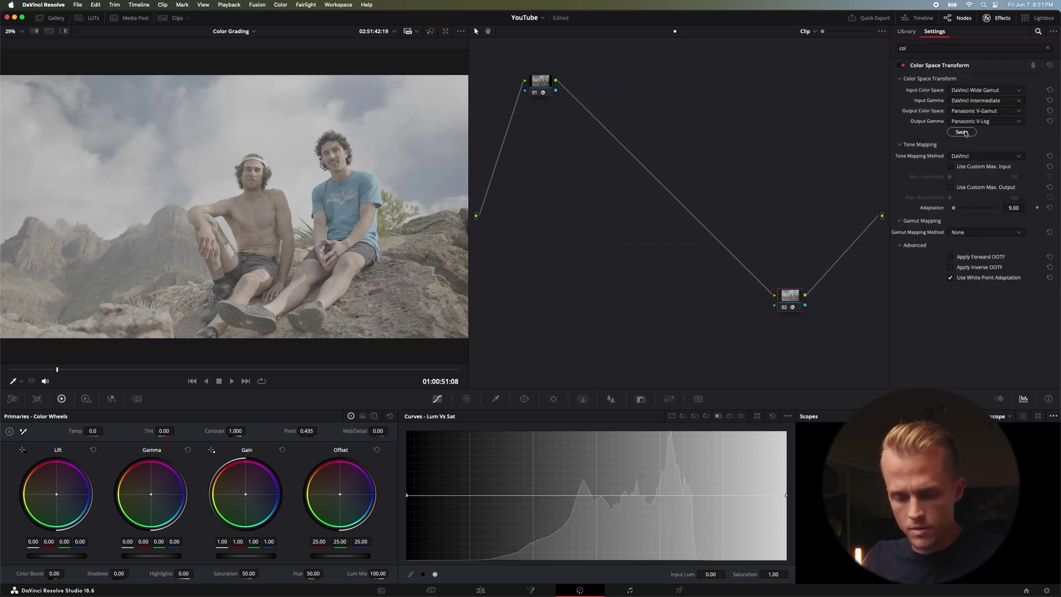
left_click(964, 112)
left_click(964, 118)
left_click(965, 122)
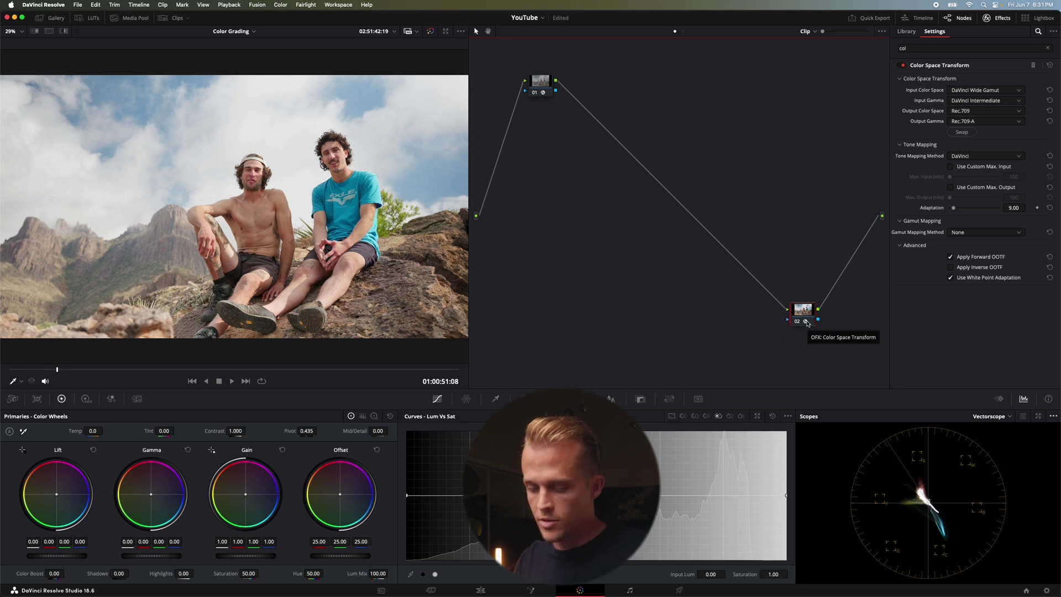
key("shift+s")
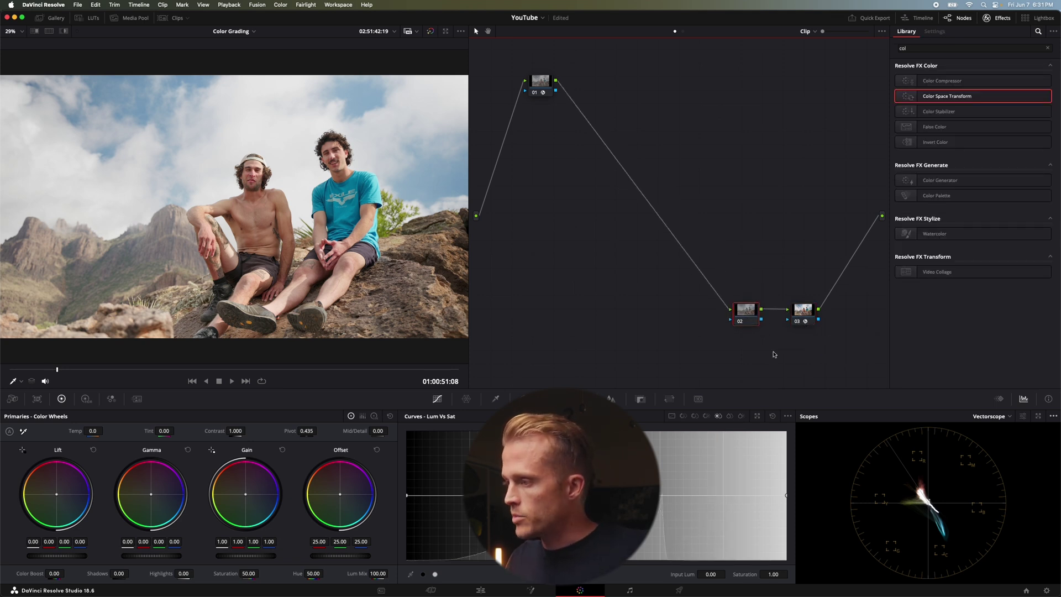
Apply the Kodak 2383 DWG film-print LUT to node 02
right_click(746, 312)
mouse_move(795, 403)
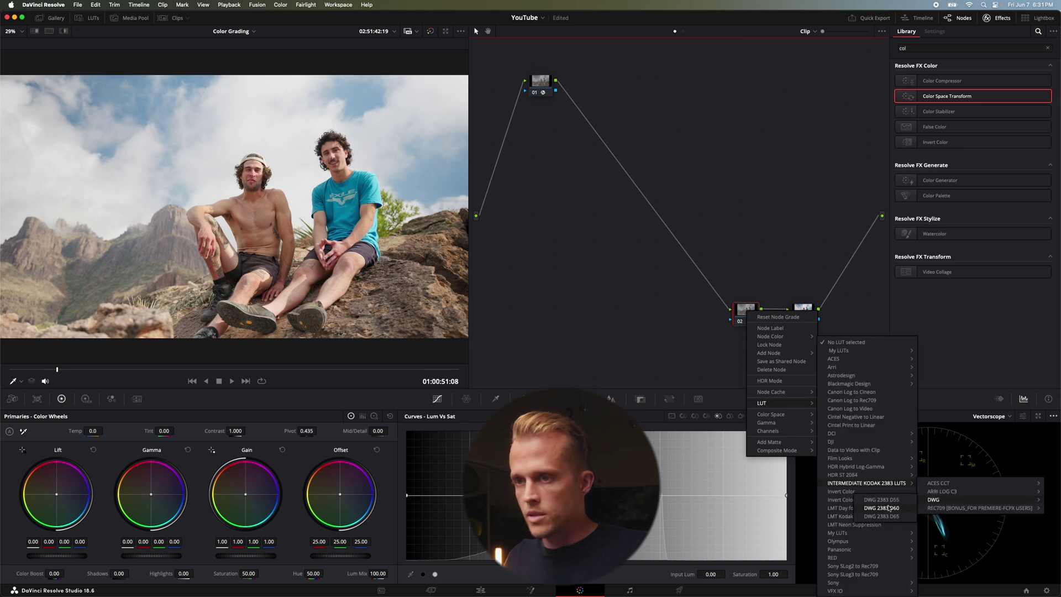
left_click(948, 504)
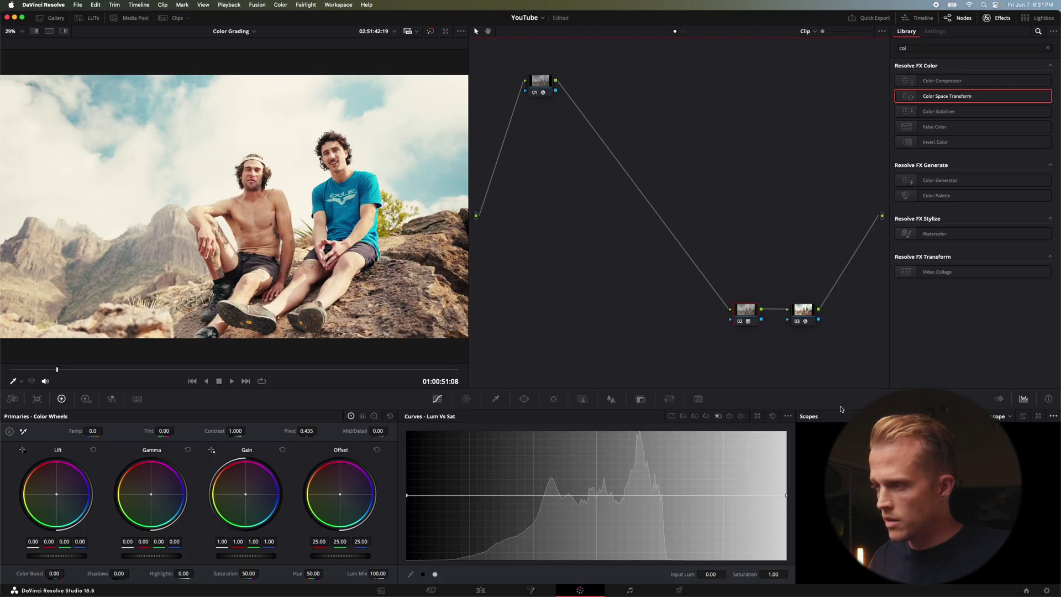
Set node 02's key output gain to 0.7 and move the node up in the graph
left_click(640, 398)
double_click(702, 500)
type("0.7")
key("Return")
left_click_drag(746, 312, 770, 205)
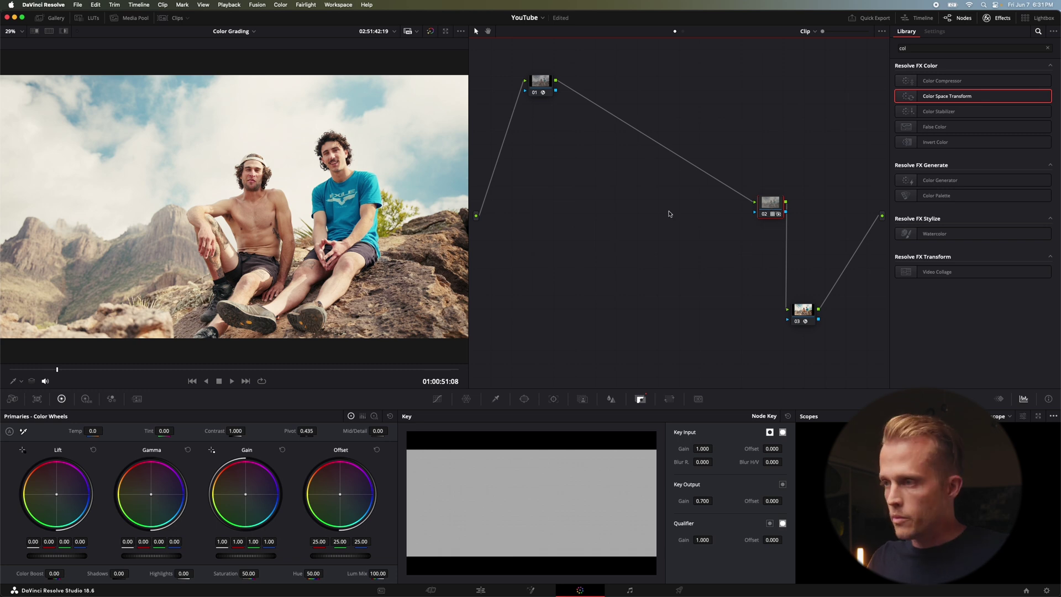
Insert a node before the LUT with lifted blacks and a lowered curve top, then add another node below it
key("shift+s")
left_click(441, 400)
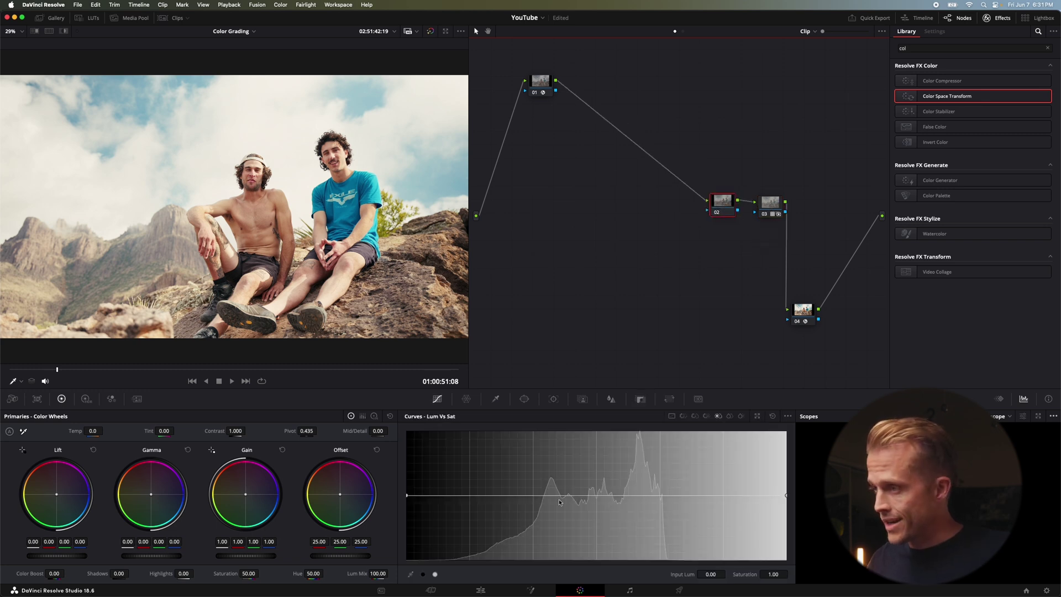
left_click_drag(409, 574, 414, 567)
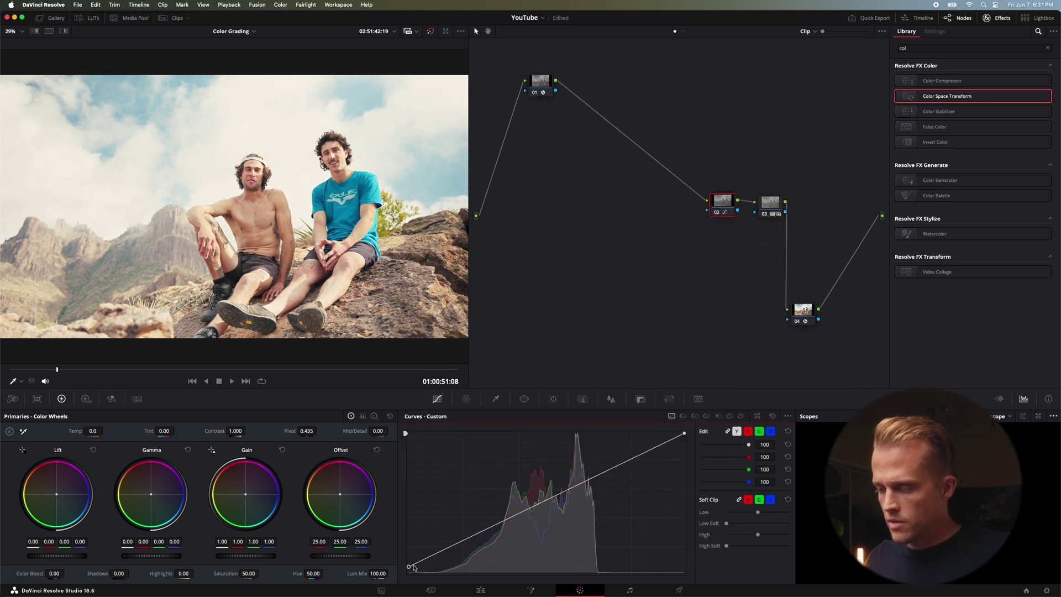
left_click_drag(685, 435, 687, 441)
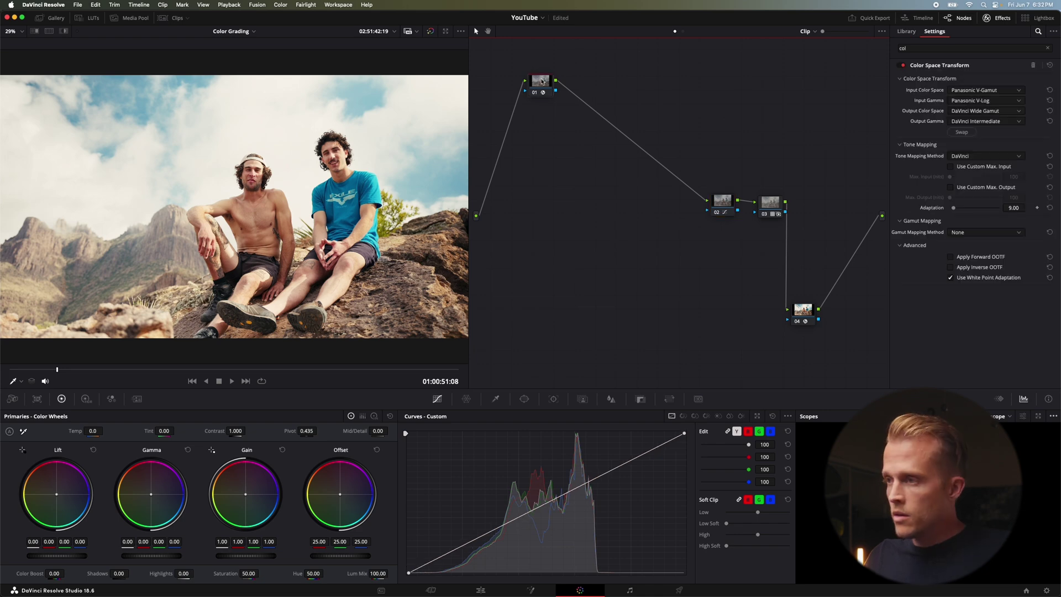
key("shift+s")
left_click_drag(568, 164, 558, 202)
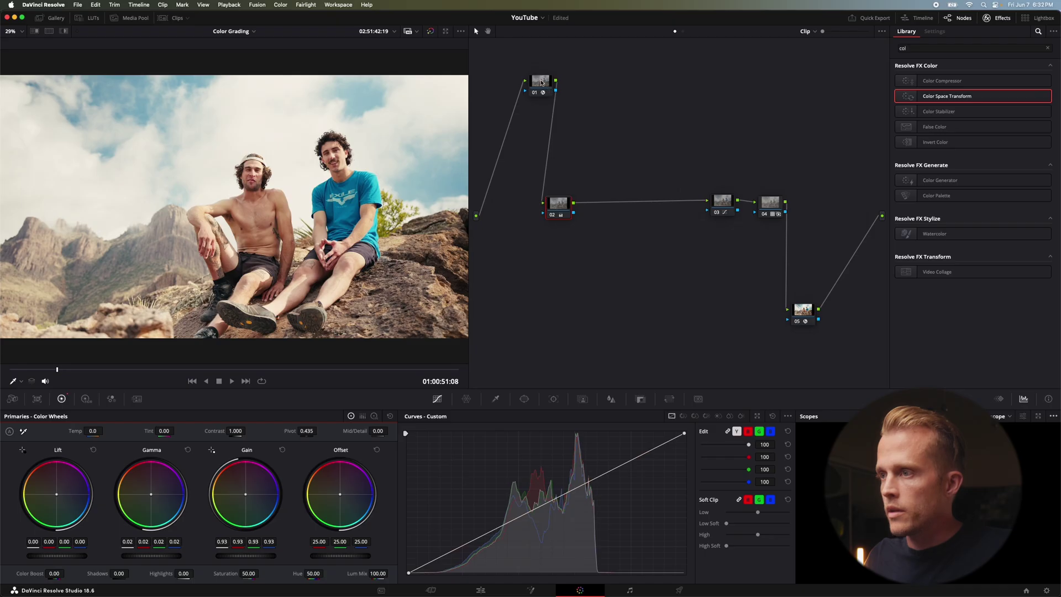
Place a new first node ahead of the input CST and search the Effects Library for 'glow'
left_click_drag(947, 95, 572, 82)
left_click(906, 31)
left_click_drag(947, 95, 523, 82)
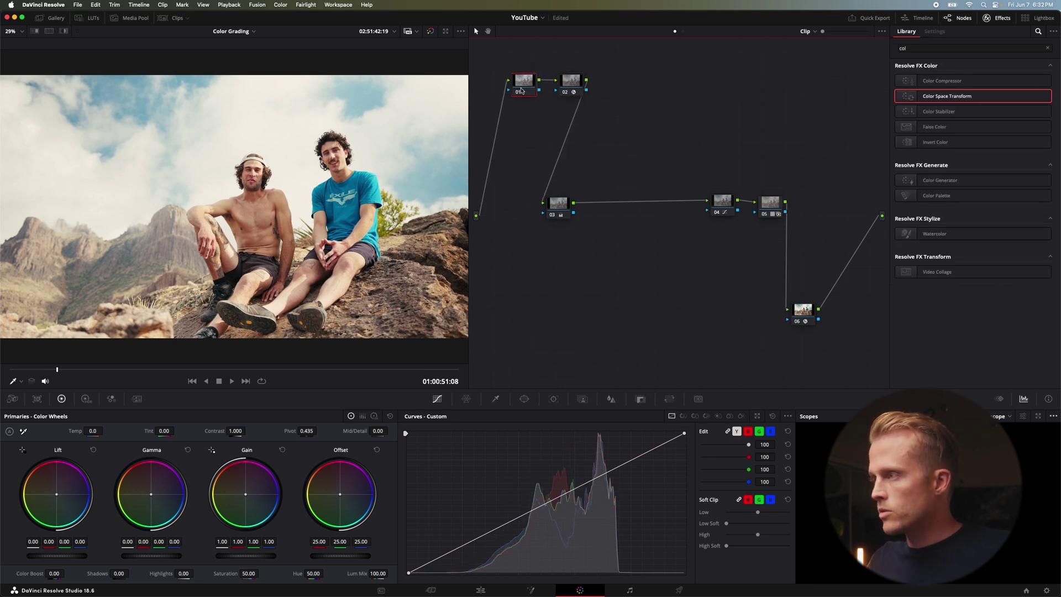
left_click(1047, 48)
type("glow")
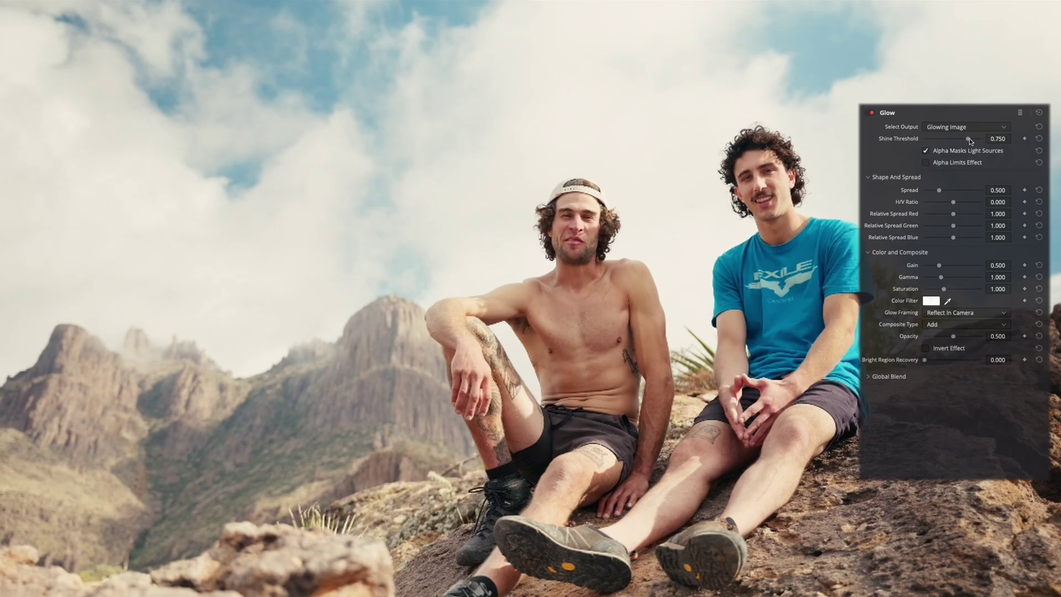
Tune the Glow to Shine Threshold about 0.74, Spread 0.672 and Gain about 0.77
left_click_drag(987, 88, 978, 89)
left_click_drag(957, 141, 967, 145)
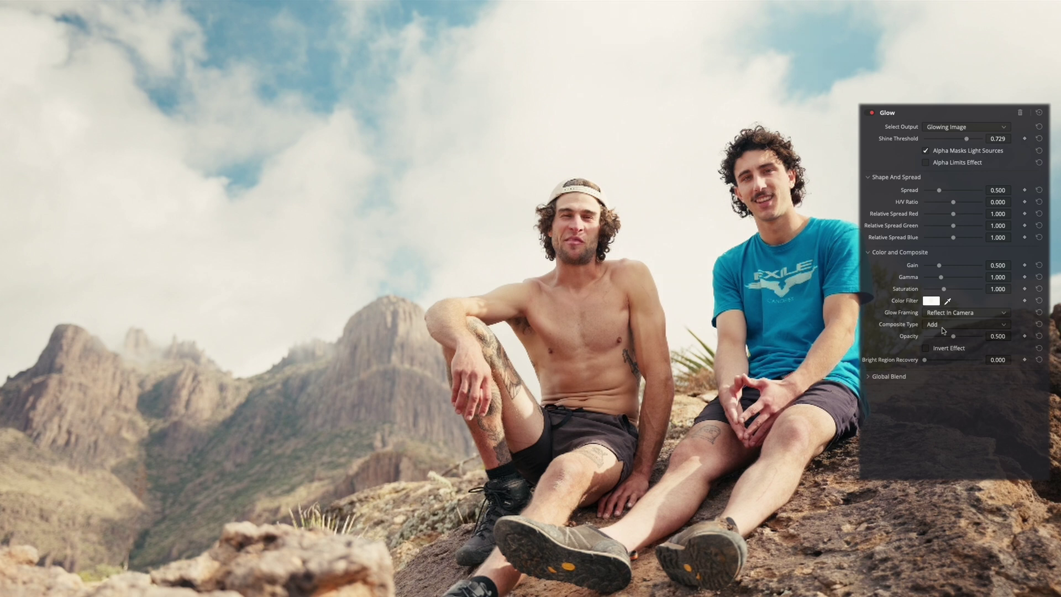
left_click_drag(939, 190, 941, 191)
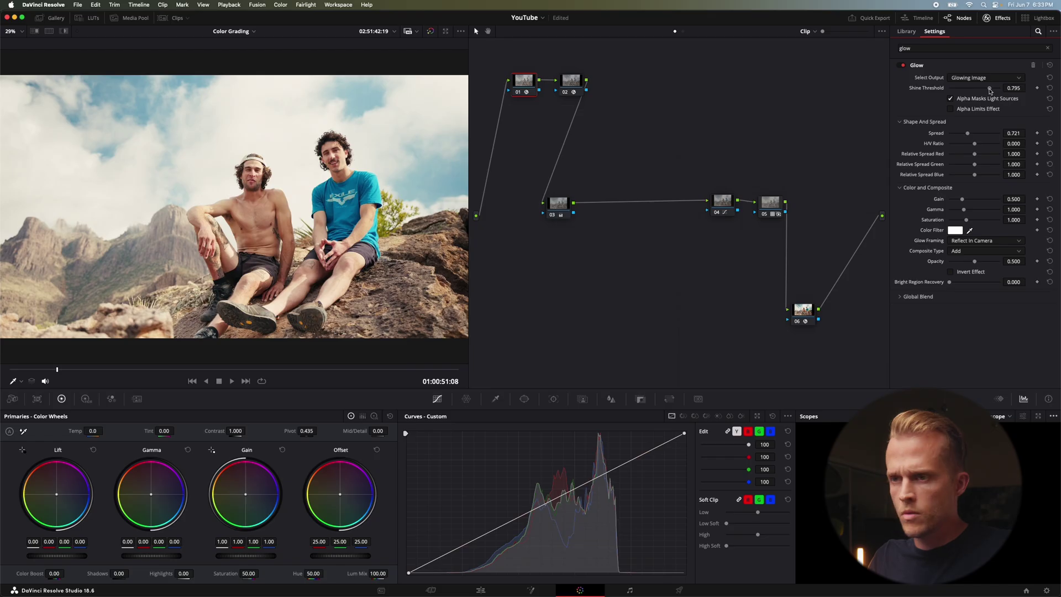
left_click_drag(984, 134, 966, 134)
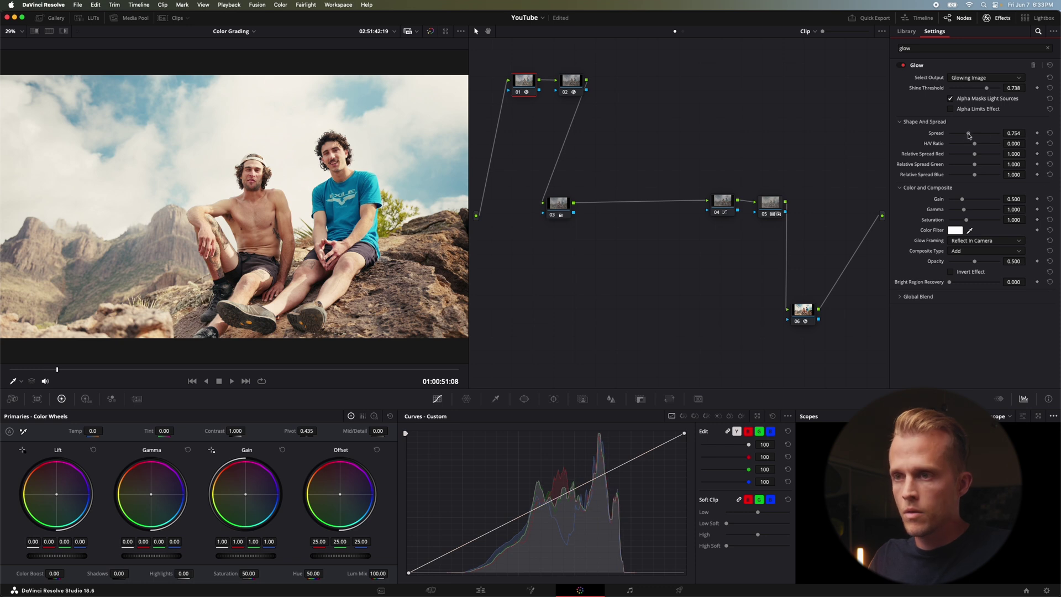
left_click_drag(962, 199, 968, 200)
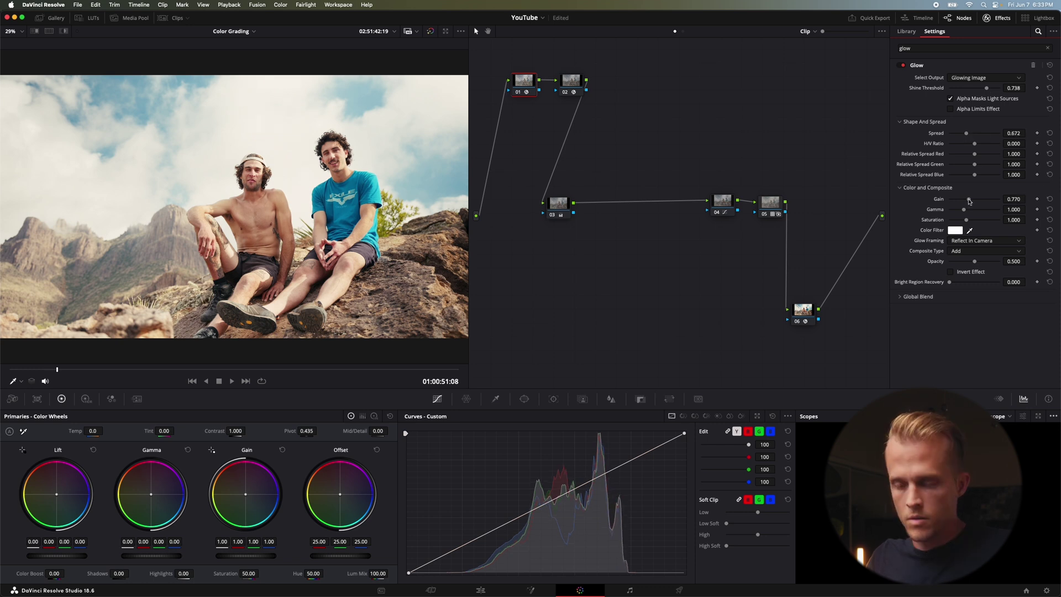